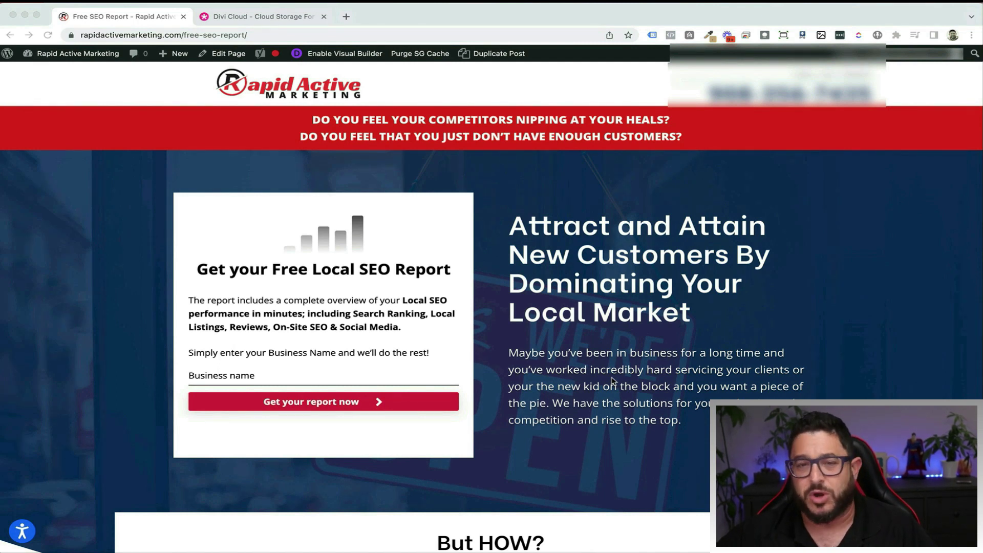
Step: Switch the Free SEO Report page into the Visual Builder and expand its bottom page settings bar
{"action": "scroll", "coordinate": [613, 380], "scroll_direction": "down", "scroll_amount": 14}
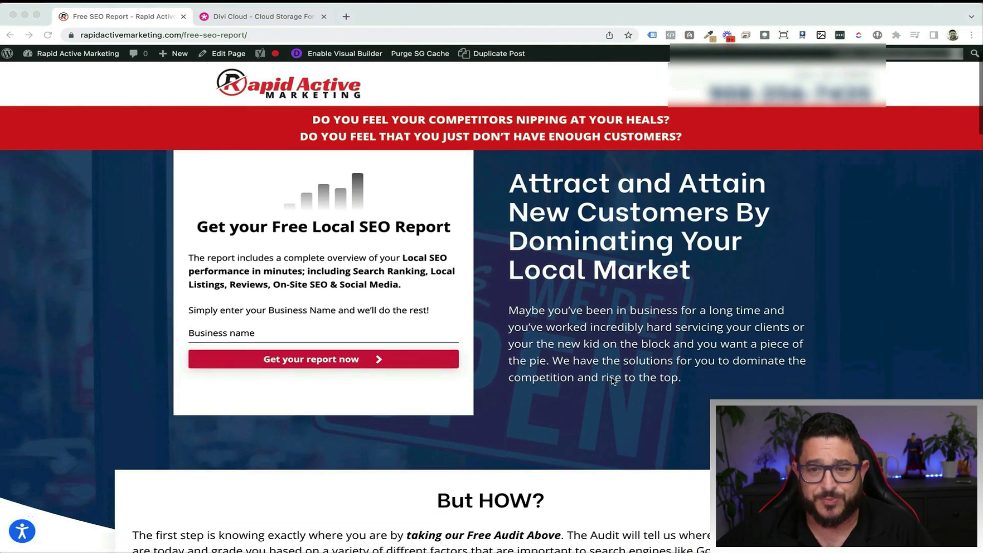
{"action": "scroll", "coordinate": [613, 379], "scroll_direction": "down", "scroll_amount": 15}
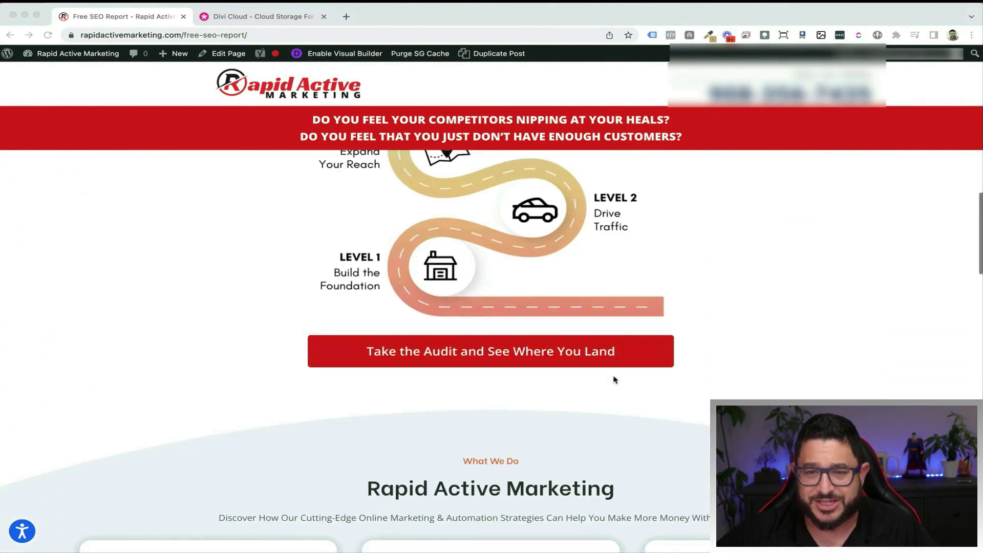
{"action": "scroll", "coordinate": [615, 380], "scroll_direction": "down", "scroll_amount": 15}
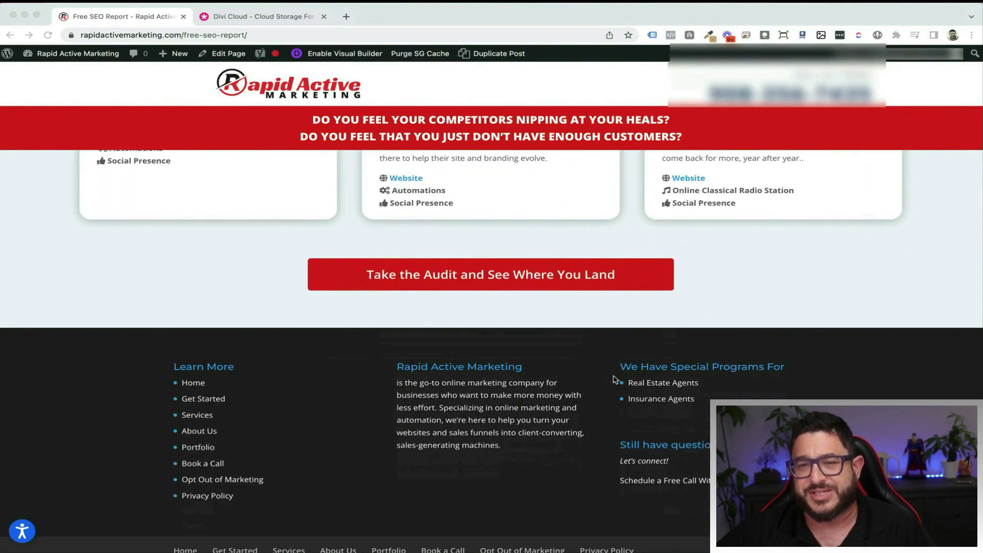
{"action": "scroll", "coordinate": [614, 380], "scroll_direction": "up", "scroll_amount": 15}
{"action": "scroll", "coordinate": [615, 379], "scroll_direction": "up", "scroll_amount": 5}
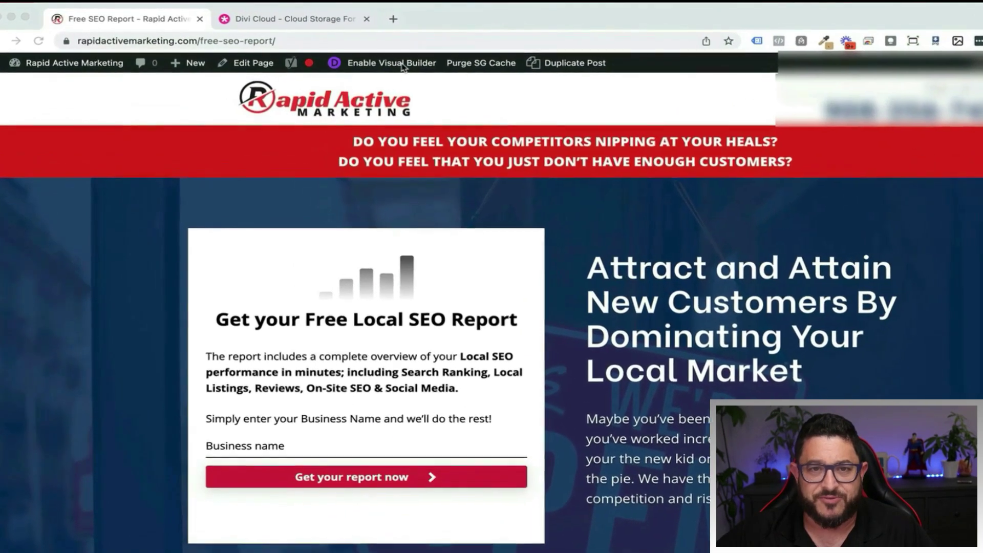
{"action": "left_click", "coordinate": [390, 63]}
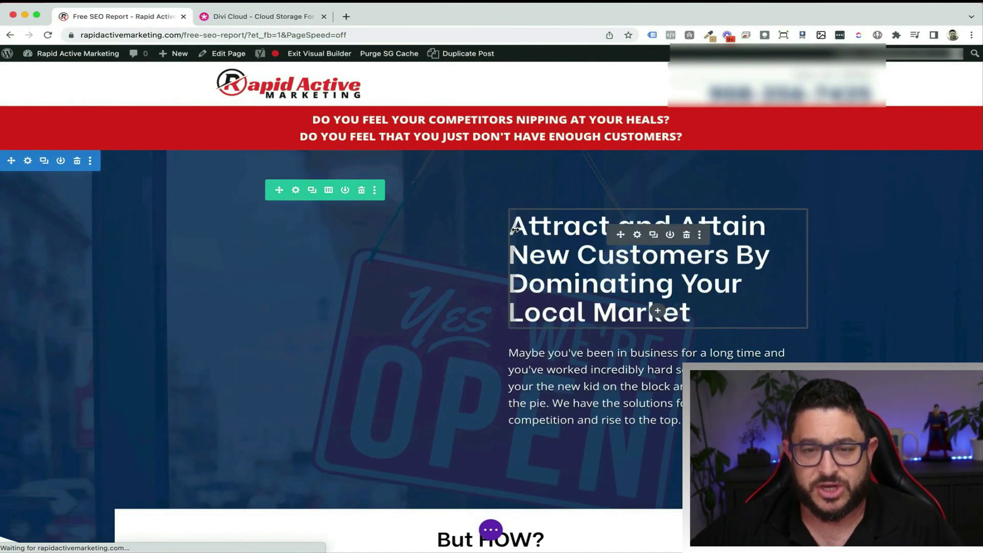
{"action": "scroll", "coordinate": [514, 221], "scroll_direction": "down", "scroll_amount": 3}
{"action": "scroll", "coordinate": [646, 317], "scroll_direction": "up", "scroll_amount": 3}
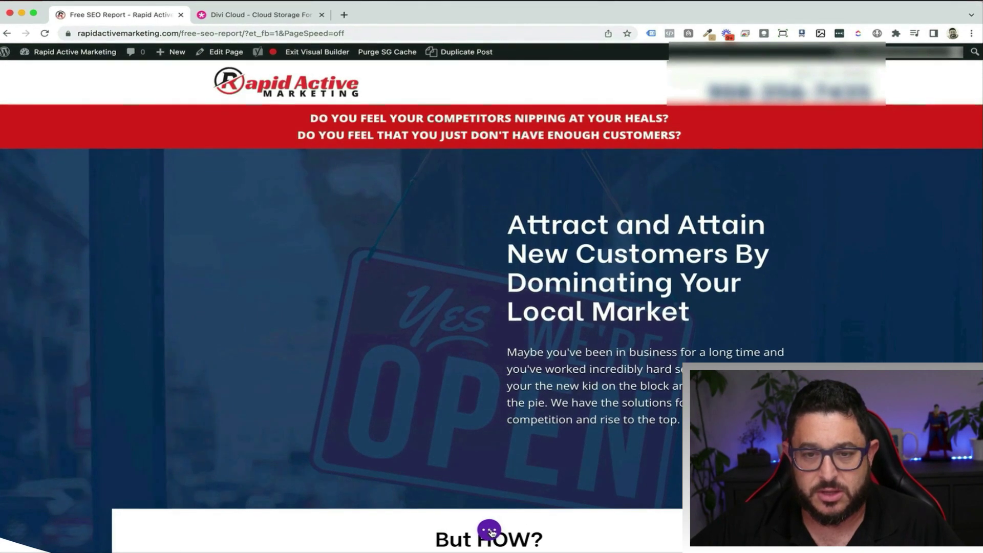
{"action": "left_click", "coordinate": [490, 533]}
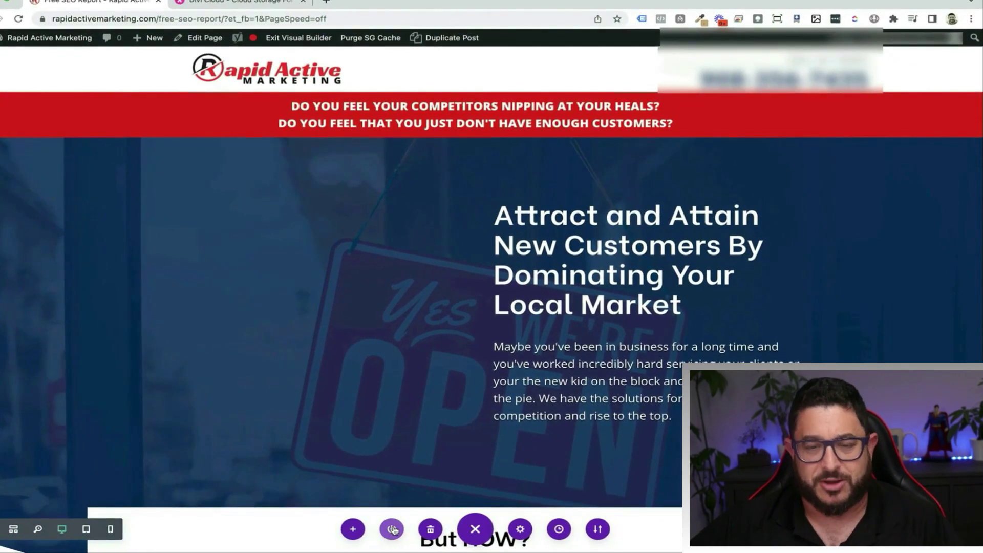
Step: Save the whole page to Divi Cloud as layout 'RAM Landing Page' under Landing Pages
{"action": "left_click", "coordinate": [397, 530]}
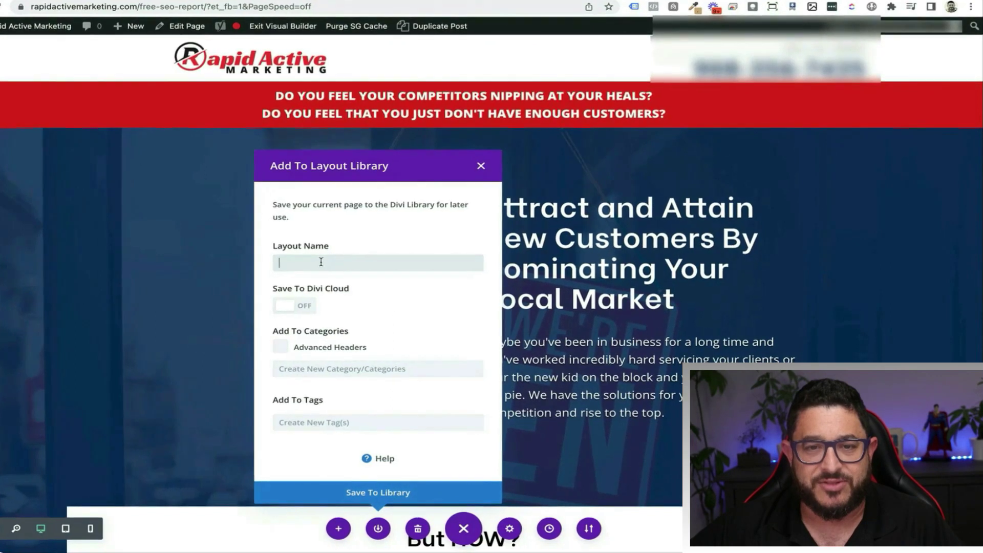
{"action": "left_click", "coordinate": [323, 260]}
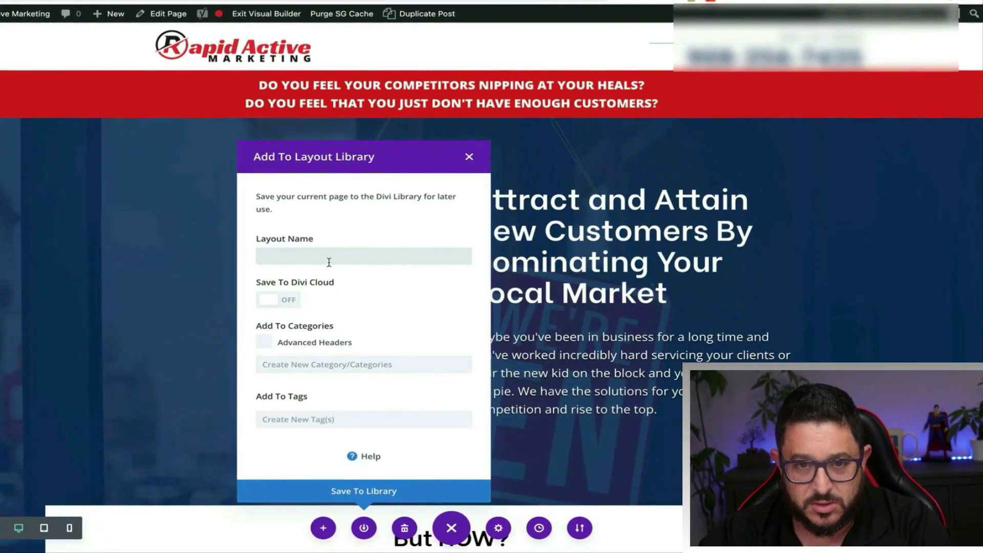
{"action": "type", "text": "RAM"}
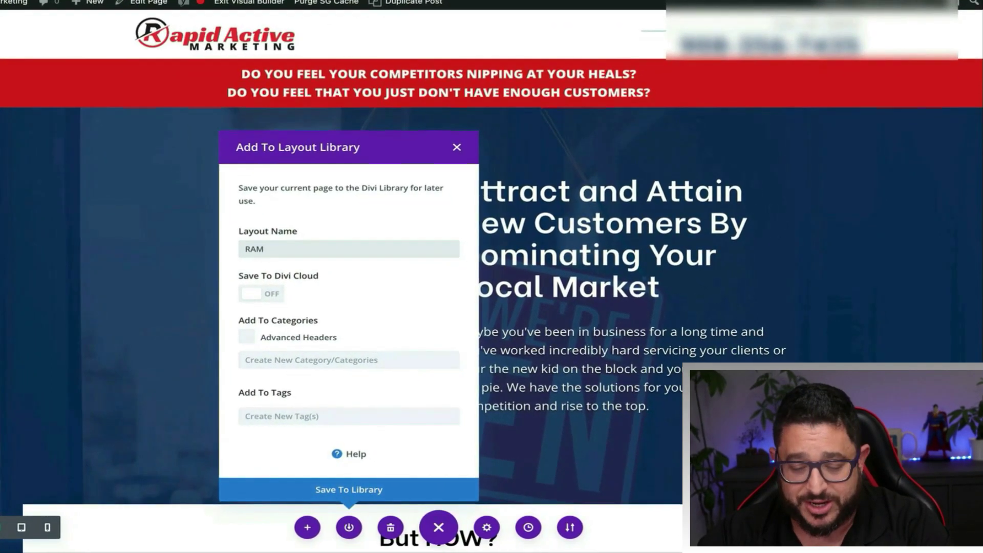
{"action": "type", "text": " Landing"}
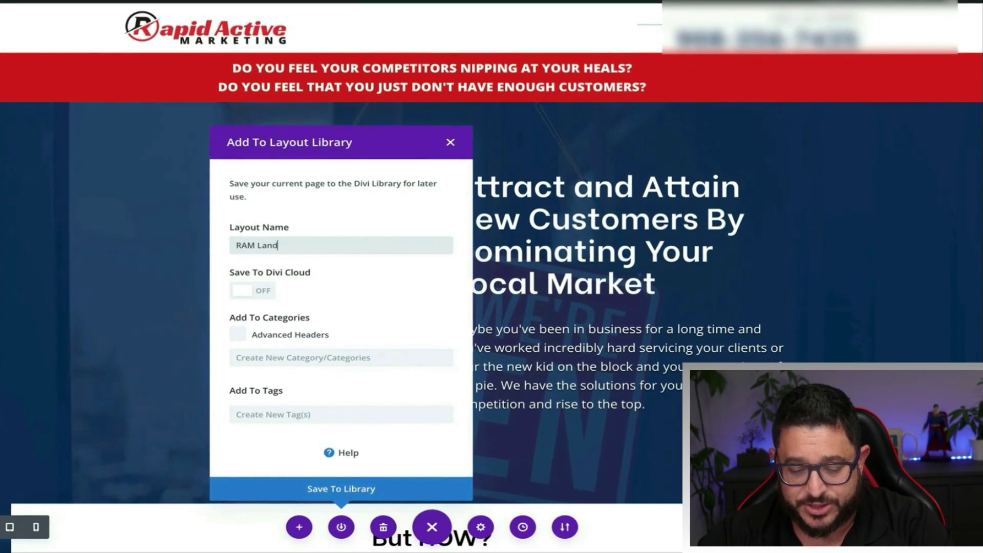
{"action": "type", "text": " Page"}
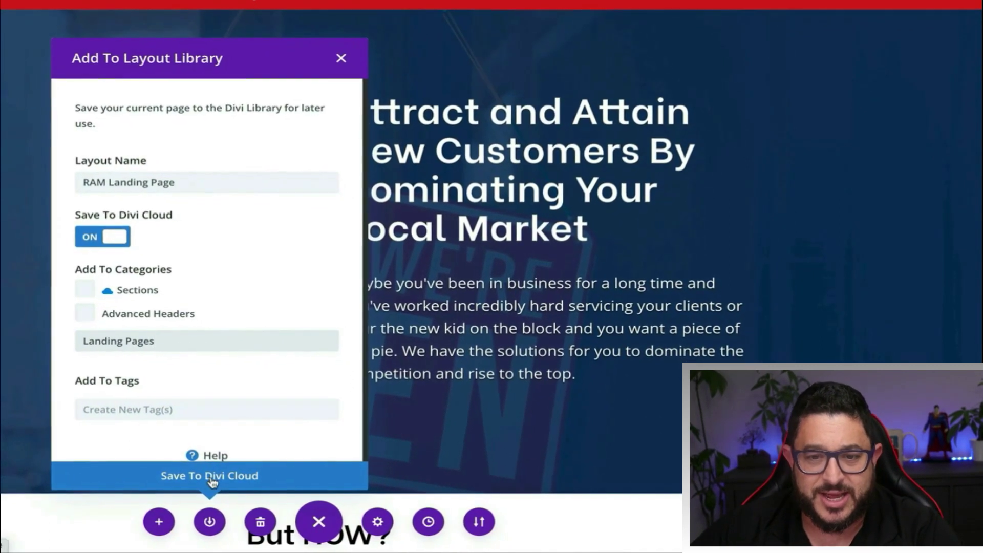
{"action": "left_click", "coordinate": [212, 477]}
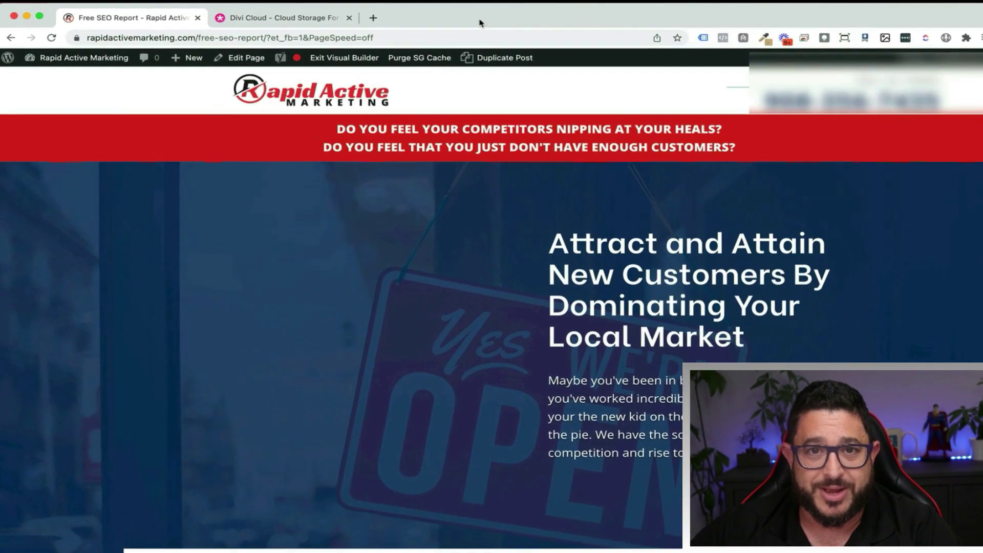
Step: Exit the Visual Builder and publish a new empty page titled 'Test Land Page'
{"action": "left_click", "coordinate": [336, 55]}
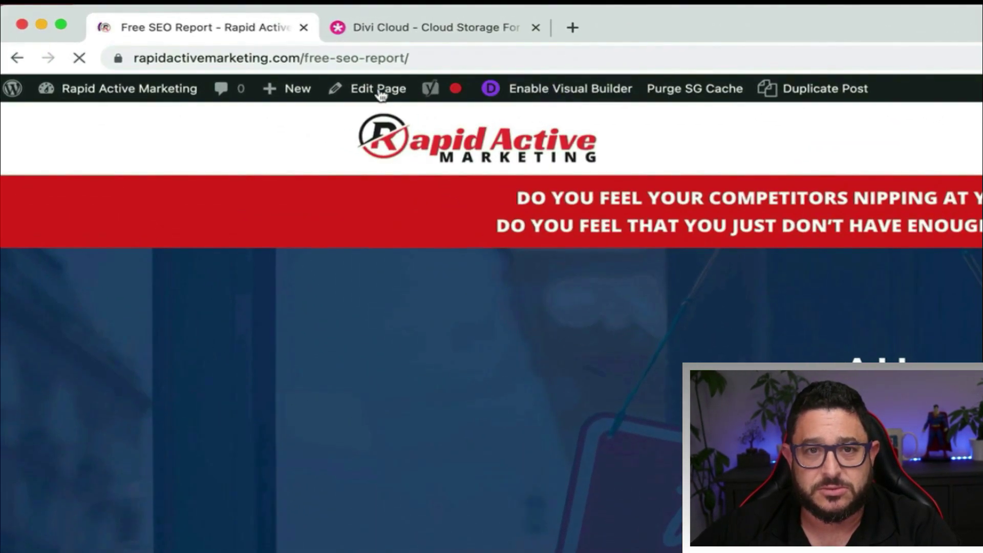
{"action": "mouse_move", "coordinate": [292, 87]}
{"action": "left_click", "coordinate": [304, 166]}
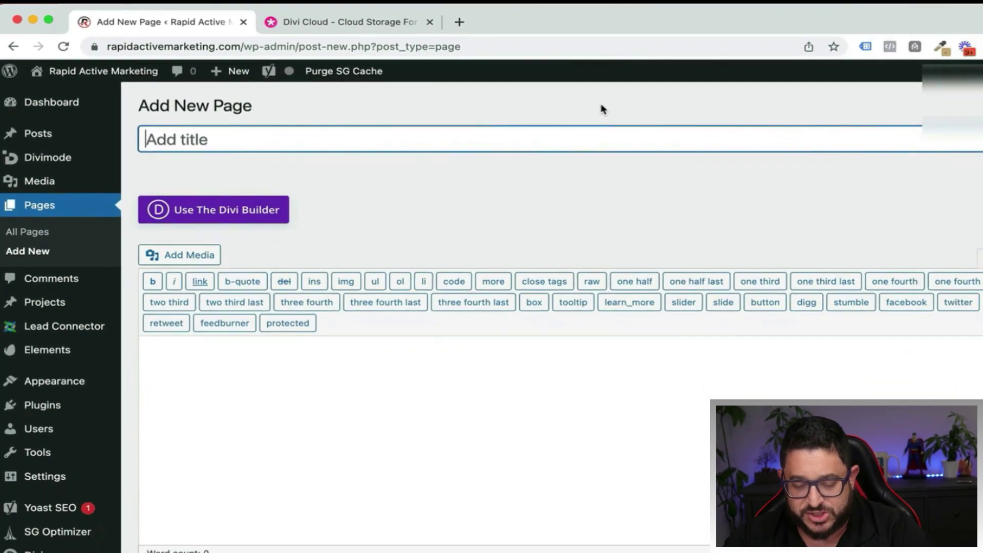
{"action": "type", "text": "Test Land Page"}
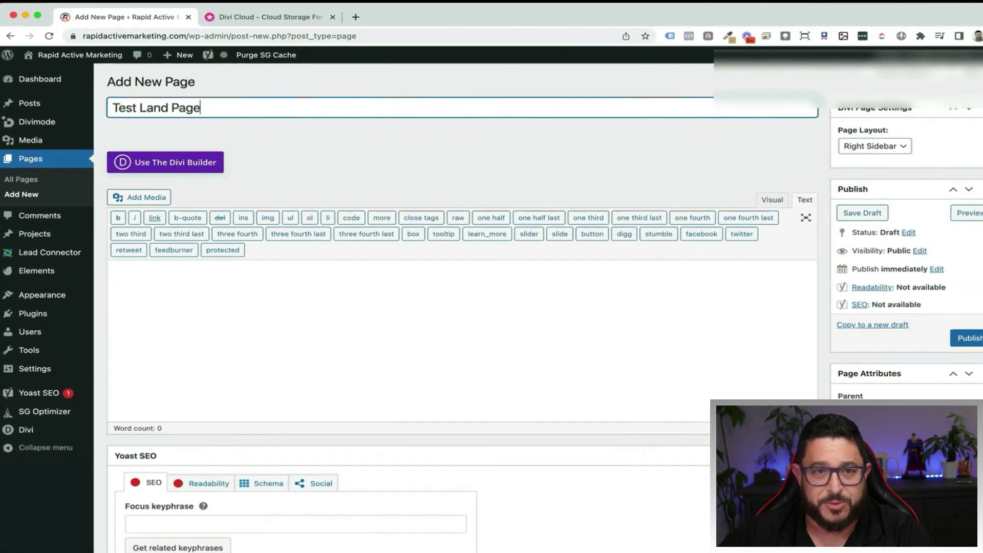
{"action": "left_click", "coordinate": [968, 339]}
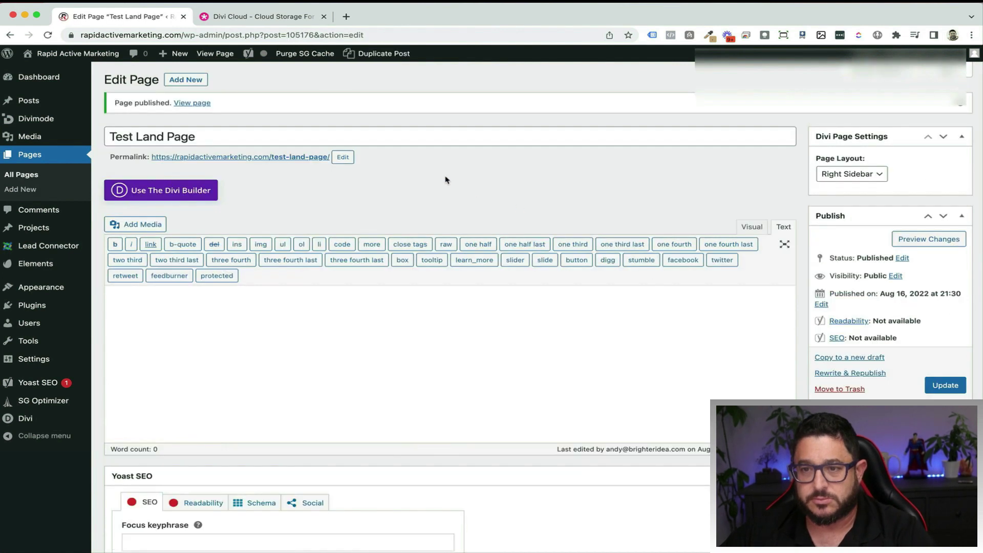
Step: Start Divi on Test Land Page and list Your Saved Layouts, with RAM Landing Page first
{"action": "left_click", "coordinate": [155, 198]}
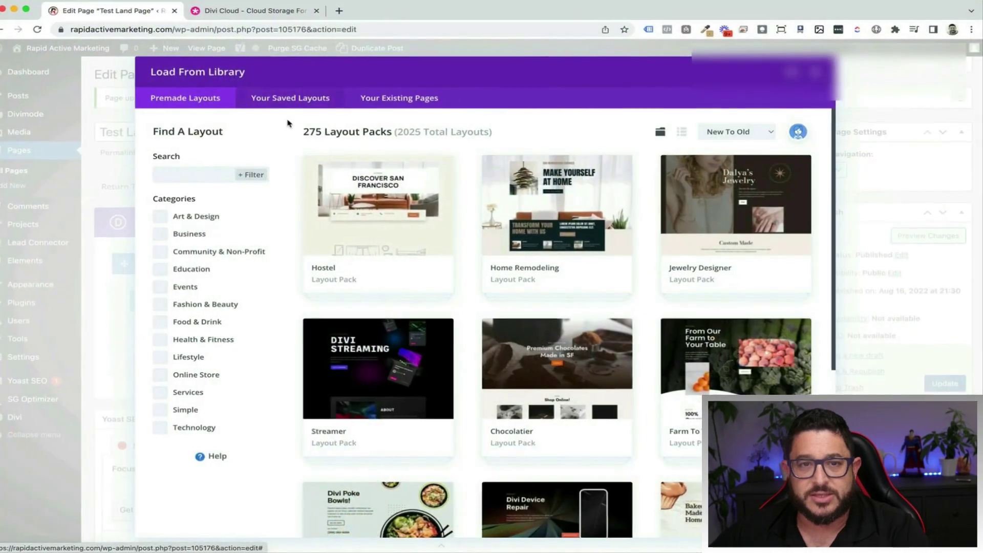
{"action": "scroll", "coordinate": [401, 190], "scroll_direction": "down", "scroll_amount": 3}
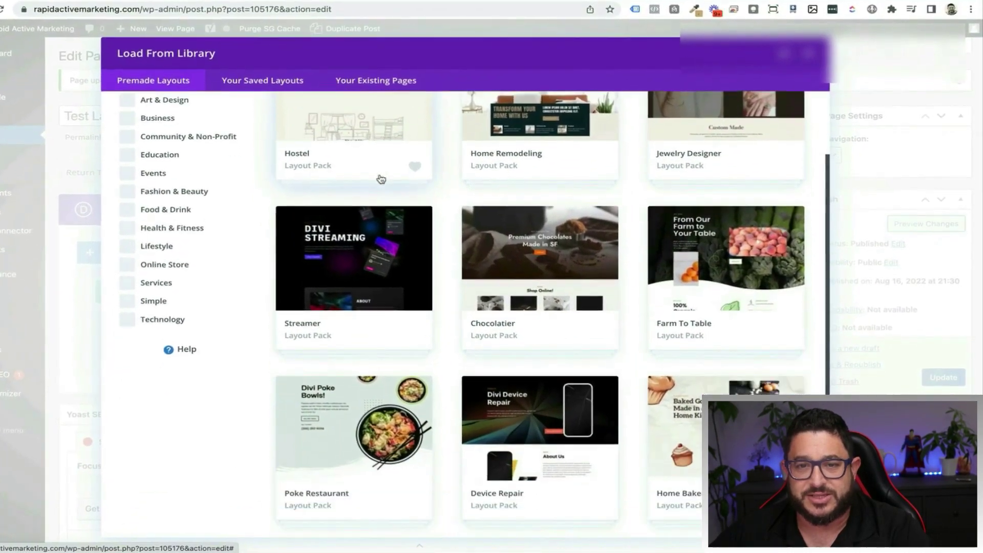
{"action": "scroll", "coordinate": [381, 179], "scroll_direction": "up", "scroll_amount": 3}
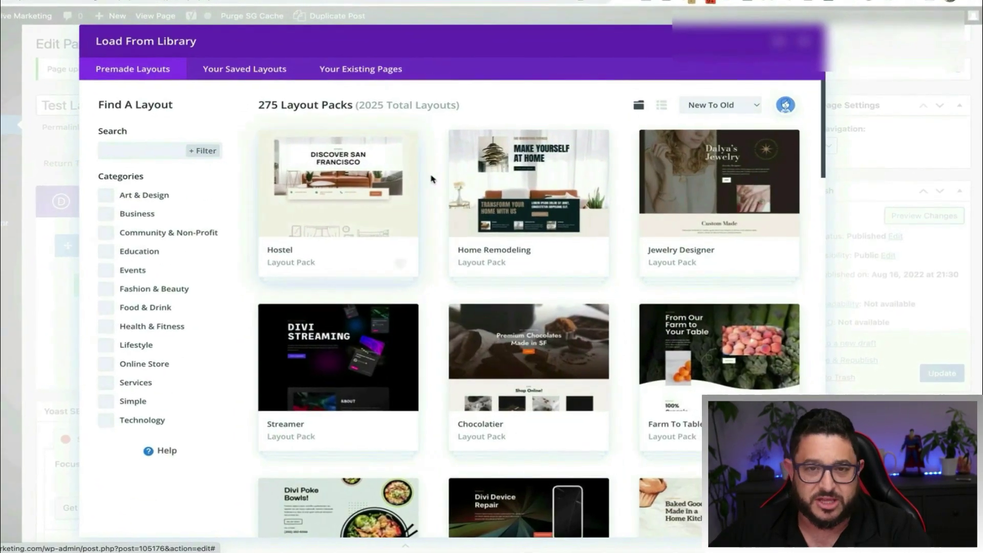
{"action": "scroll", "coordinate": [428, 176], "scroll_direction": "down", "scroll_amount": 2}
{"action": "scroll", "coordinate": [428, 176], "scroll_direction": "down", "scroll_amount": 5}
{"action": "scroll", "coordinate": [423, 170], "scroll_direction": "up", "scroll_amount": 8}
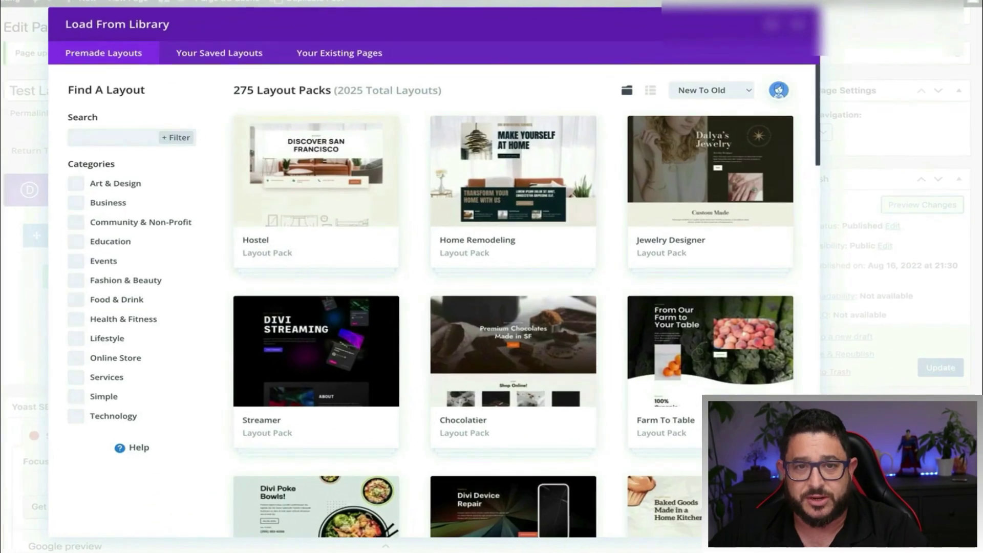
{"action": "left_click", "coordinate": [211, 50]}
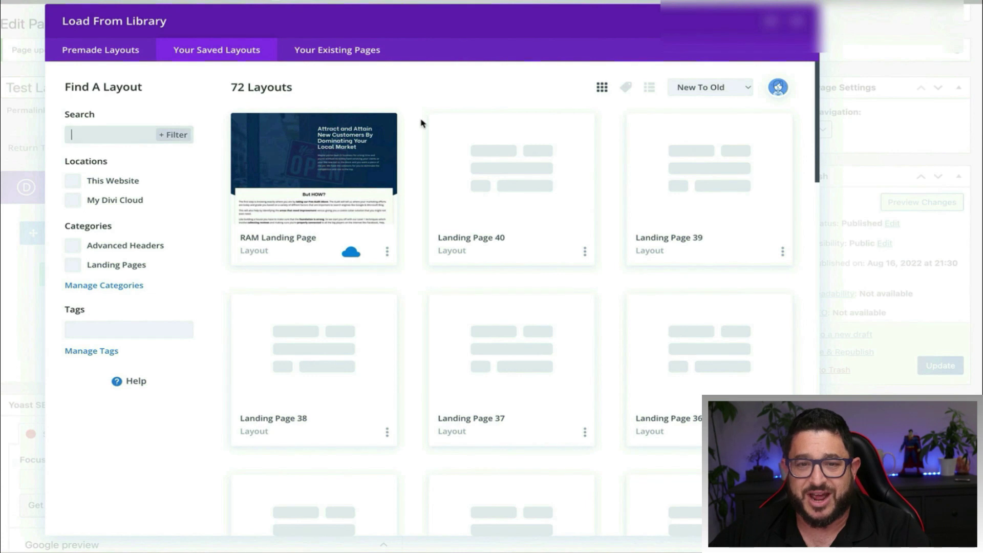
Step: Preview the RAM Landing Page layout's details, then apply it to Test Land Page with Use This Layout
{"action": "left_click", "coordinate": [318, 51]}
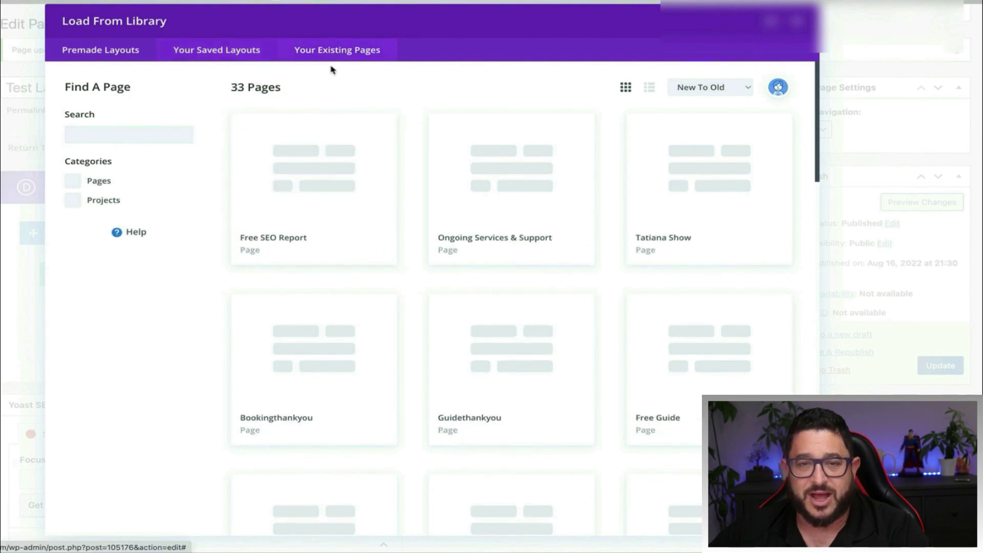
{"action": "left_click", "coordinate": [201, 51]}
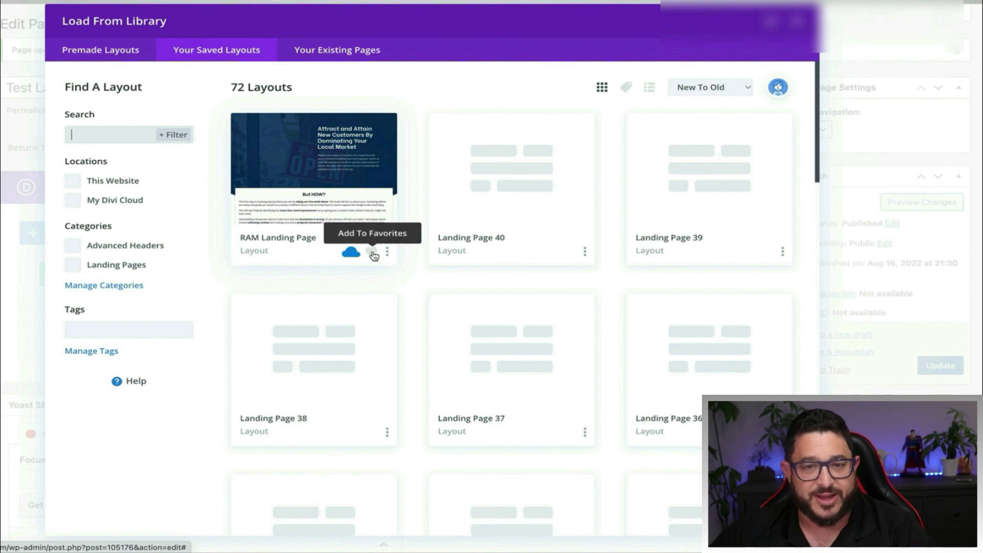
{"action": "left_click", "coordinate": [347, 192]}
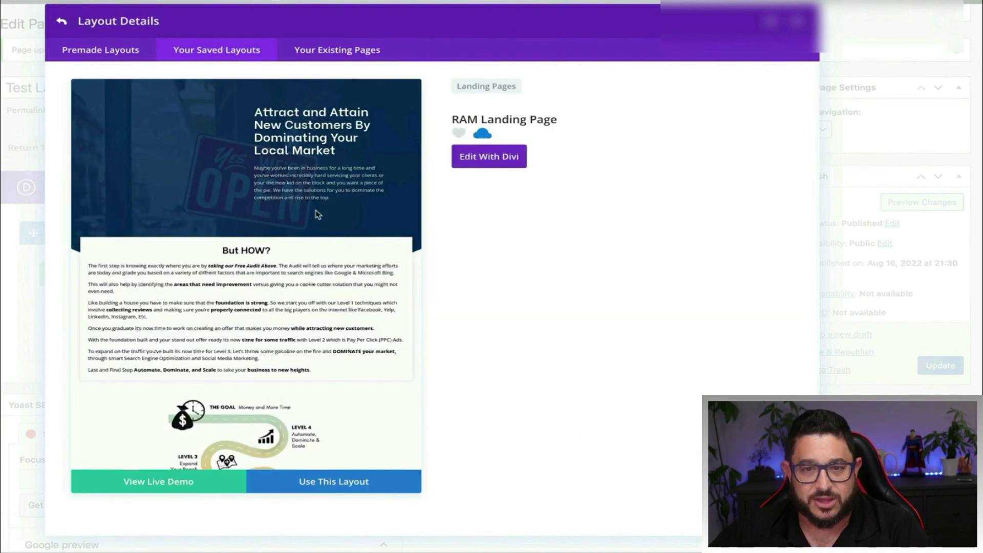
{"action": "scroll", "coordinate": [318, 243], "scroll_direction": "down", "scroll_amount": 10}
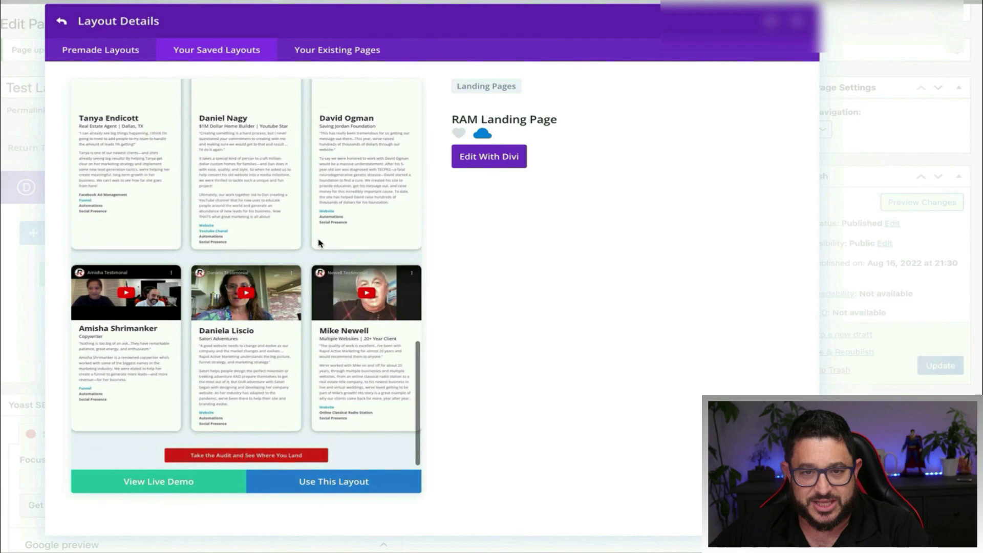
{"action": "scroll", "coordinate": [319, 243], "scroll_direction": "up", "scroll_amount": 5}
{"action": "scroll", "coordinate": [318, 243], "scroll_direction": "up", "scroll_amount": 5}
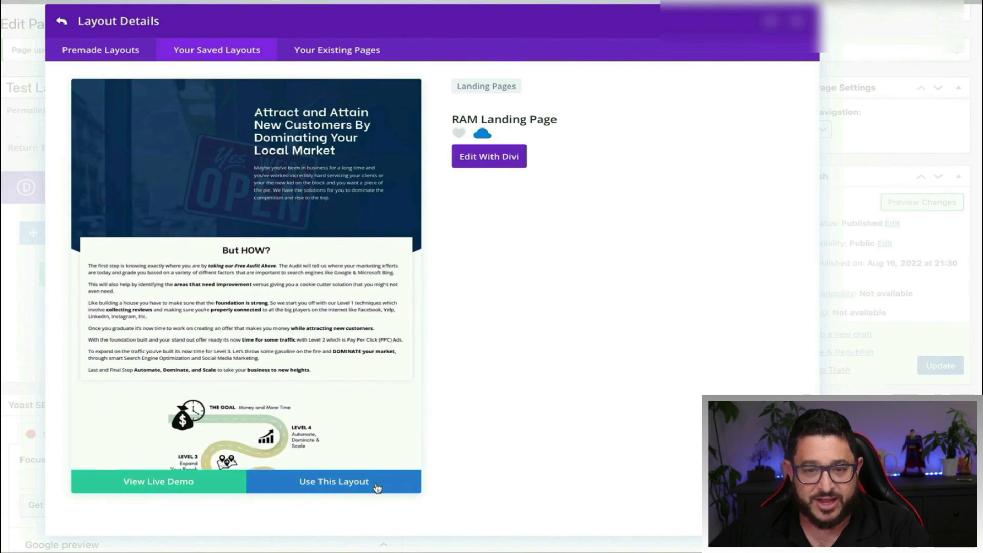
{"action": "left_click", "coordinate": [61, 21]}
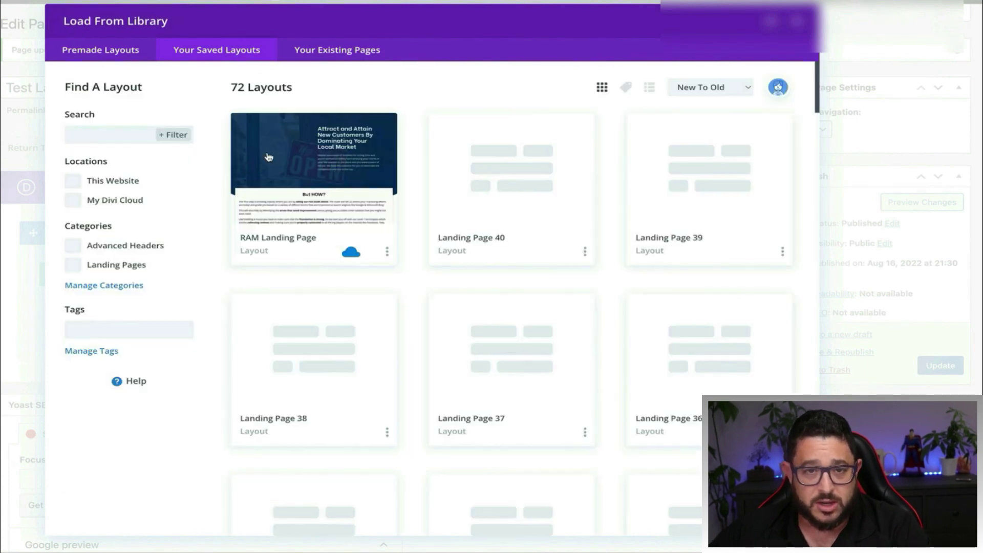
{"action": "left_click", "coordinate": [388, 254]}
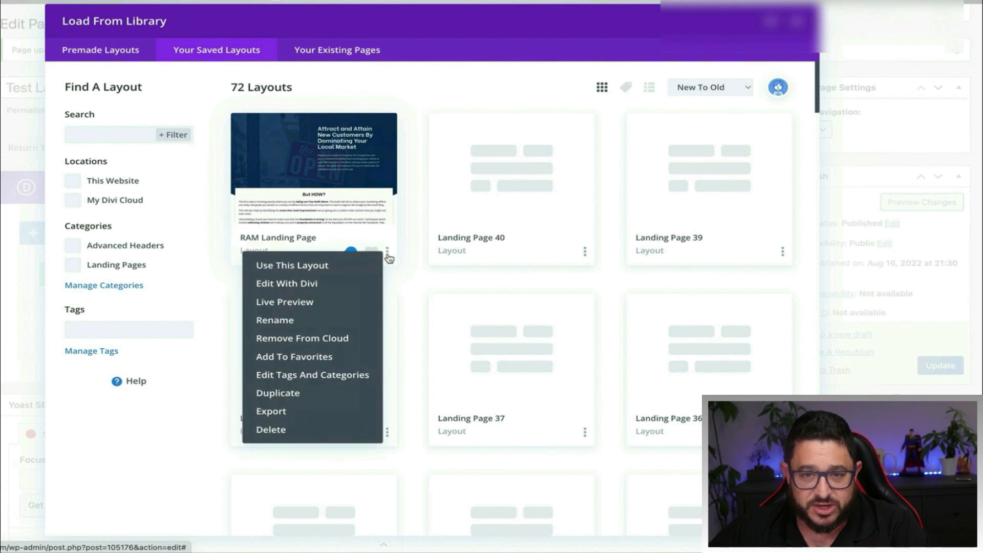
{"action": "left_click", "coordinate": [338, 267]}
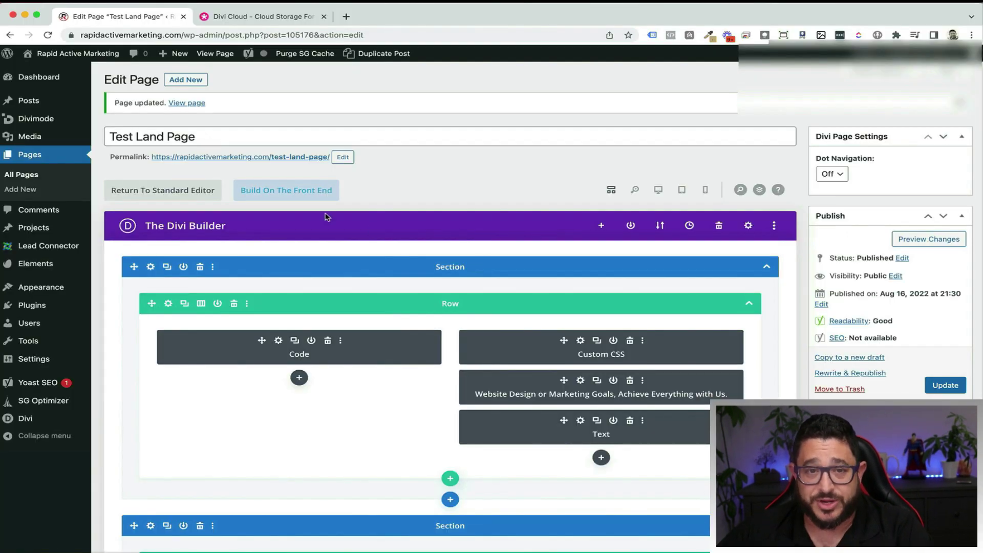
Step: Review the loaded layout in the front-end builder, expand its settings bar, then switch to the Divi Cloud tab
{"action": "left_click", "coordinate": [290, 200]}
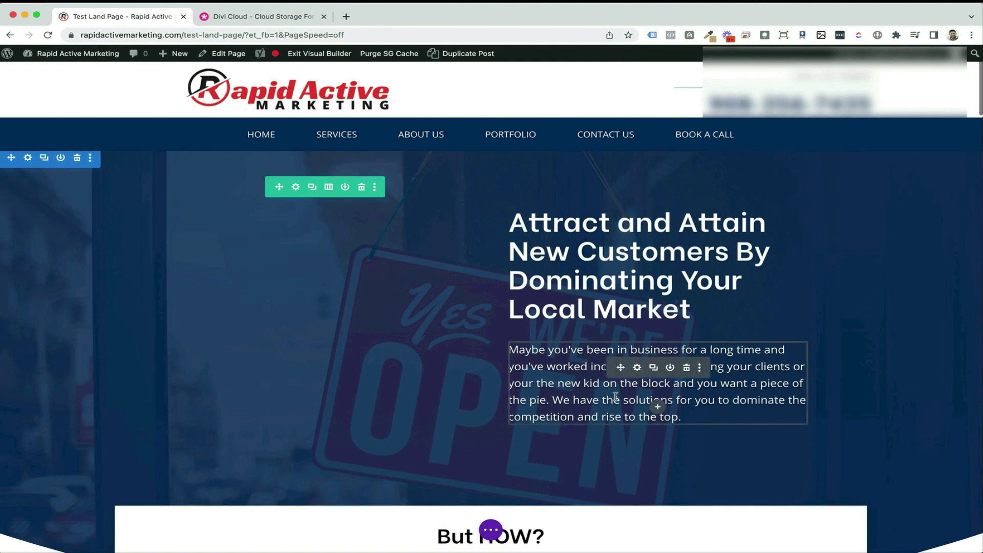
{"action": "scroll", "coordinate": [559, 364], "scroll_direction": "down", "scroll_amount": 7}
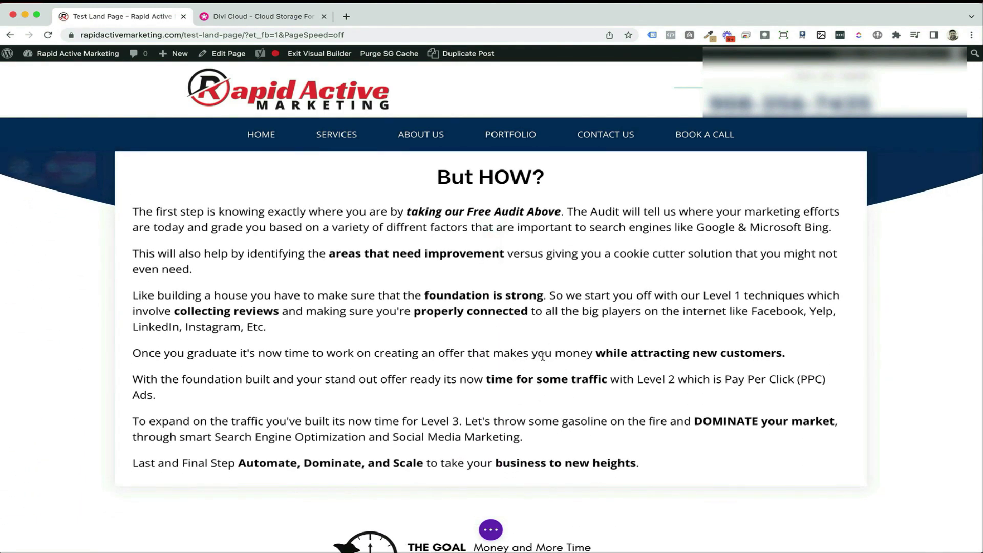
{"action": "scroll", "coordinate": [553, 371], "scroll_direction": "up", "scroll_amount": 7}
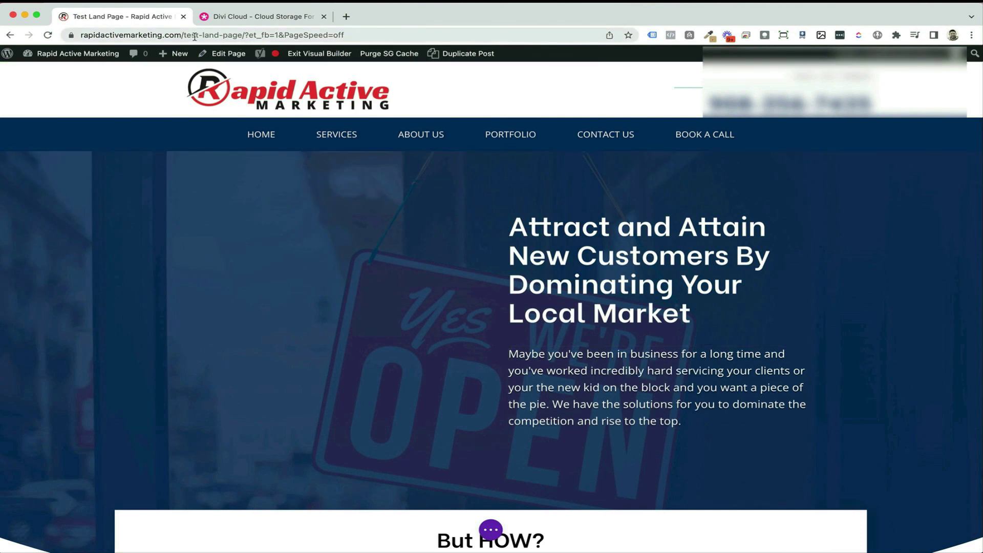
{"action": "left_click", "coordinate": [492, 531]}
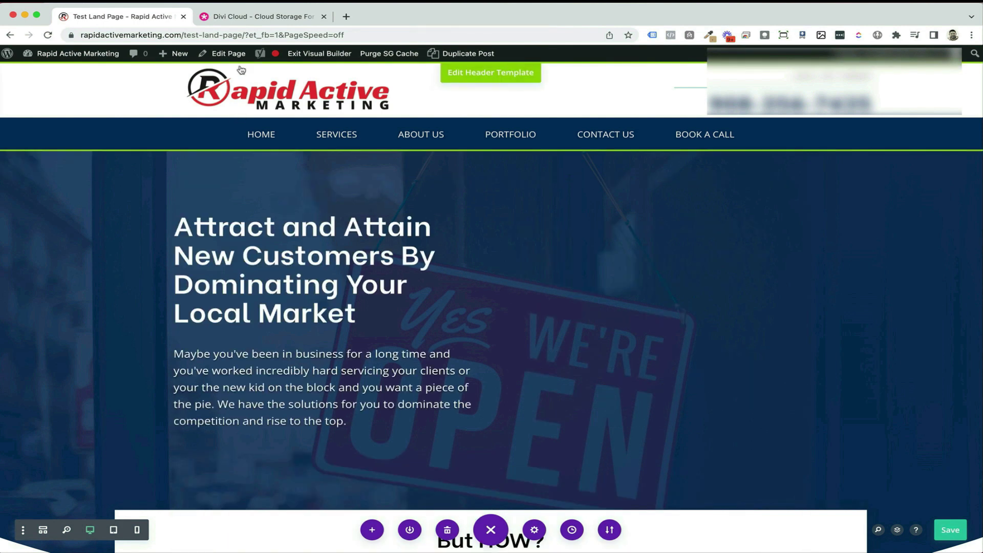
{"action": "left_click", "coordinate": [237, 20]}
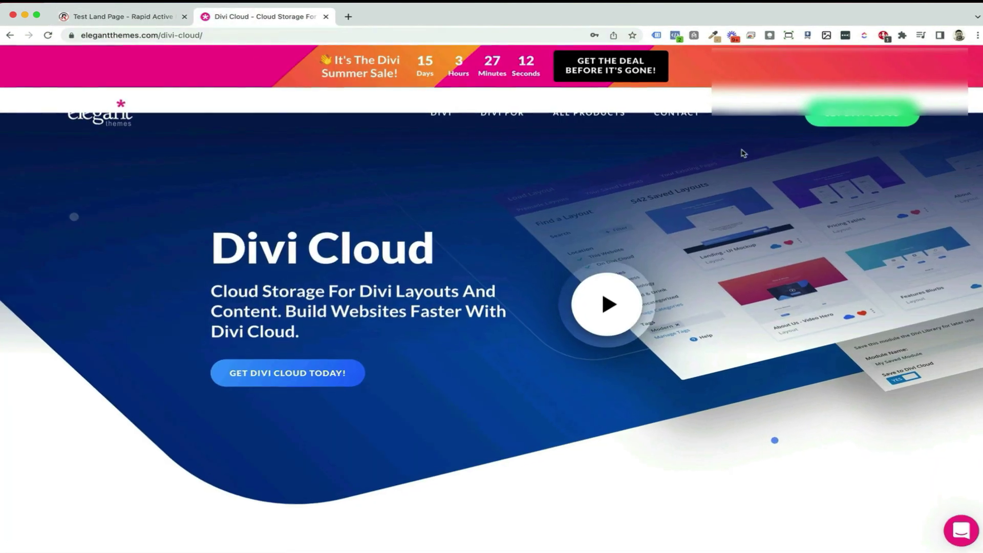
Step: Jump to Divi Cloud pricing and switch to the Yearly plan: $4.80/month, $57.60 billed yearly
{"action": "scroll", "coordinate": [730, 156], "scroll_direction": "down", "scroll_amount": 5}
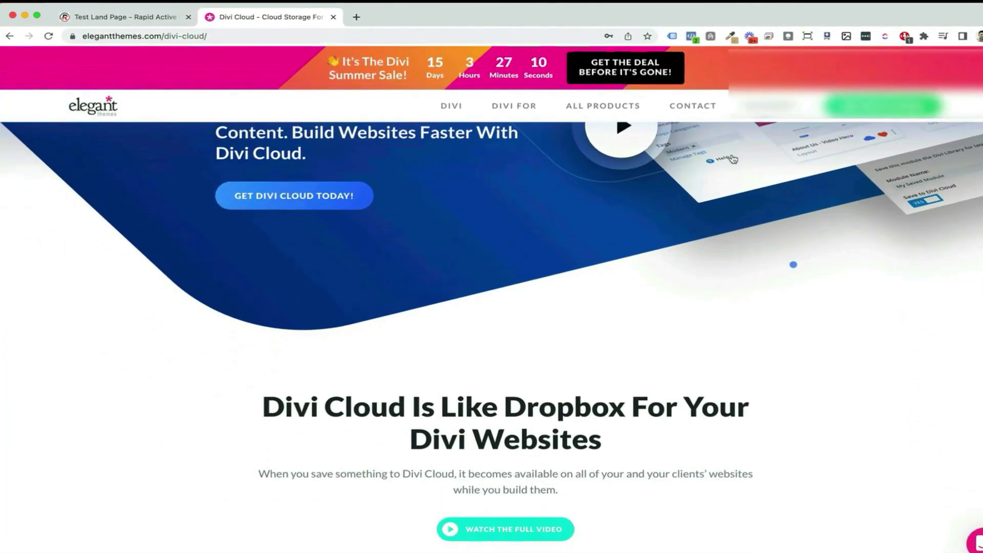
{"action": "scroll", "coordinate": [741, 160], "scroll_direction": "up", "scroll_amount": 3}
{"action": "scroll", "coordinate": [745, 162], "scroll_direction": "up", "scroll_amount": 3}
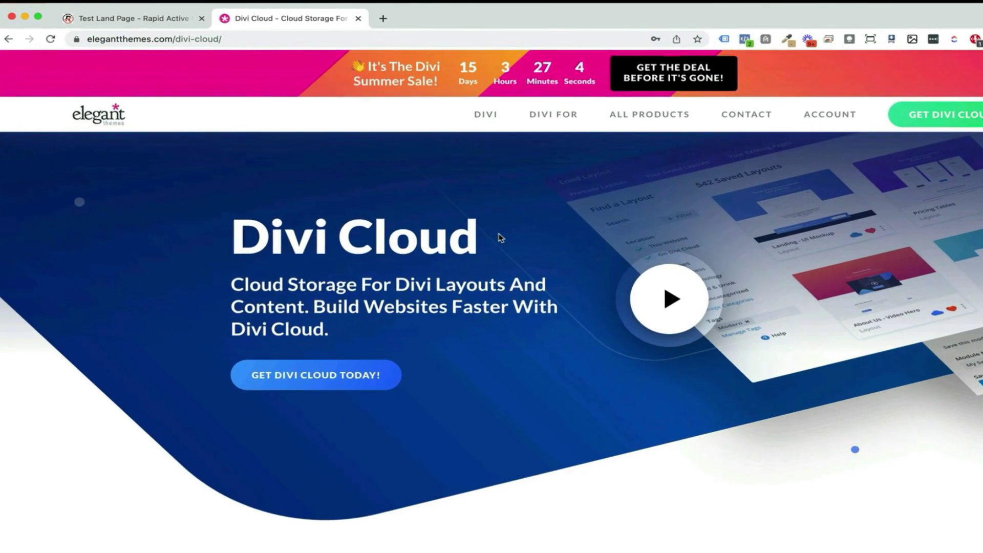
{"action": "scroll", "coordinate": [507, 241], "scroll_direction": "down", "scroll_amount": 3}
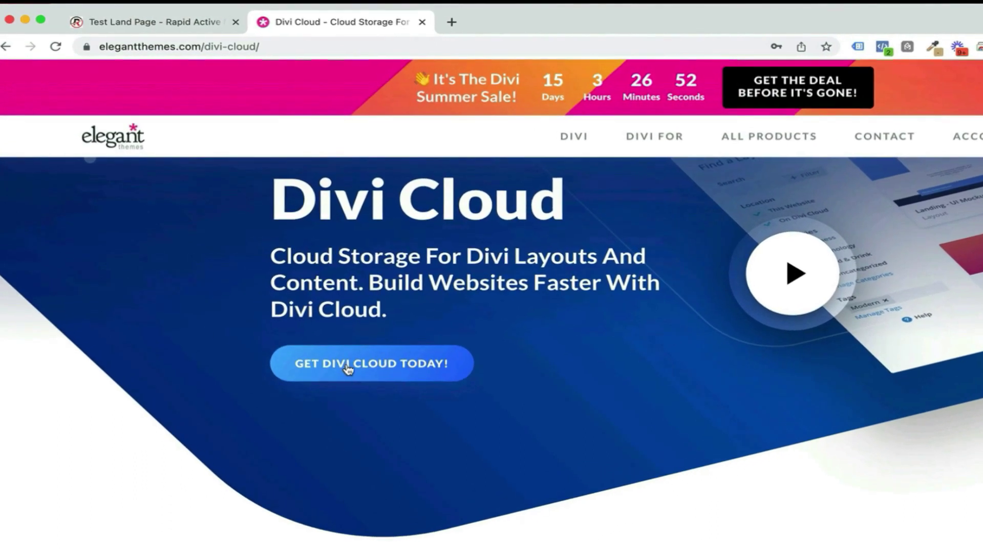
{"action": "left_click", "coordinate": [338, 365]}
{"action": "scroll", "coordinate": [356, 377], "scroll_direction": "down", "scroll_amount": 2}
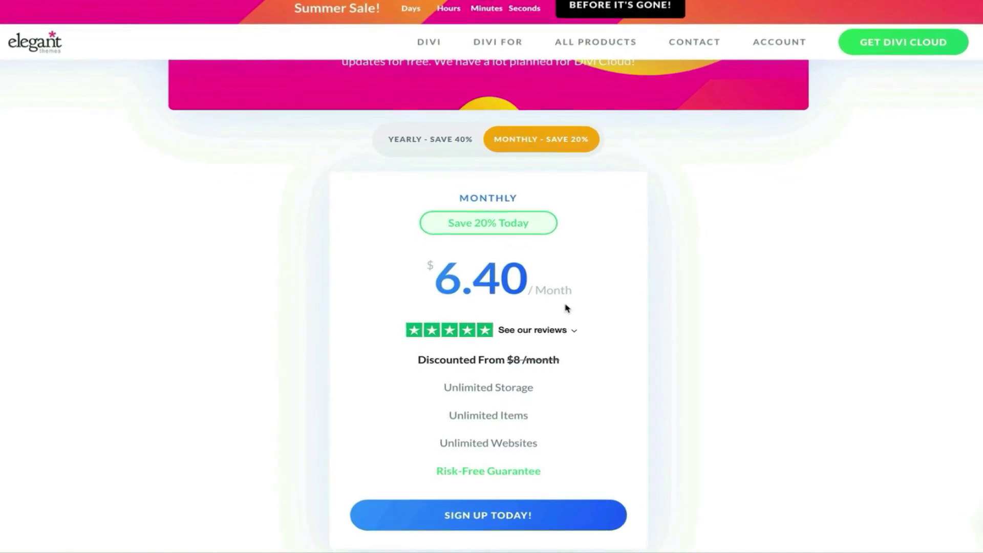
{"action": "scroll", "coordinate": [567, 308], "scroll_direction": "down", "scroll_amount": 2}
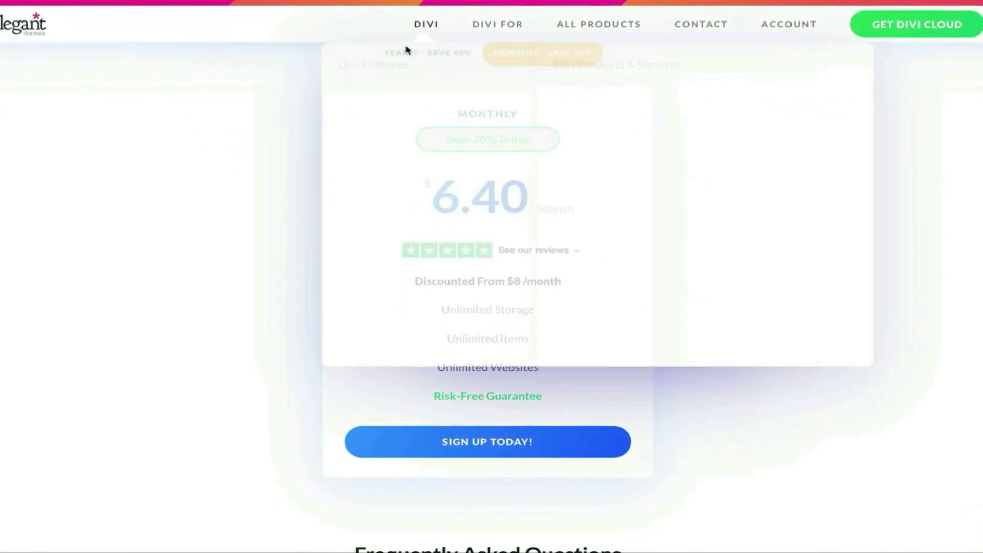
{"action": "left_click", "coordinate": [444, 44]}
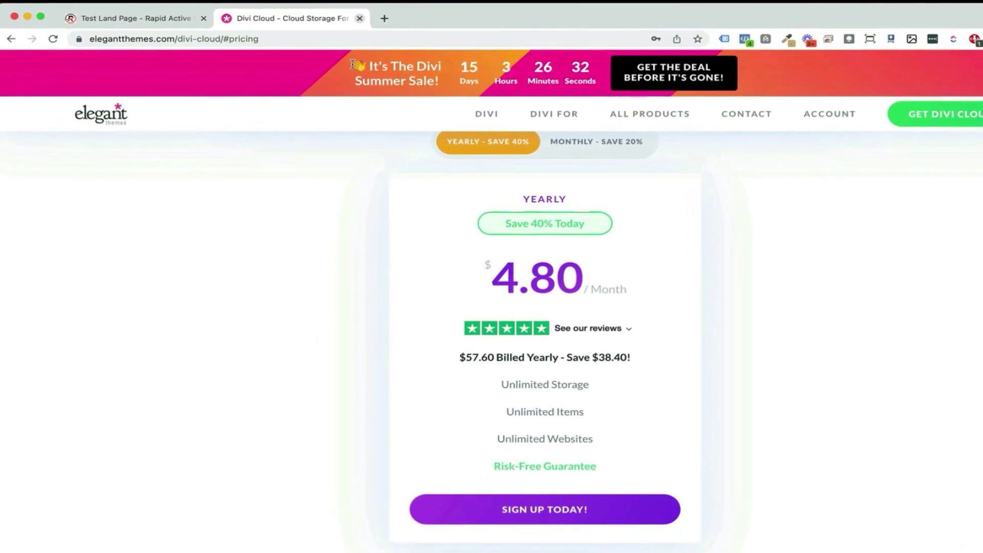
{"action": "scroll", "coordinate": [344, 212], "scroll_direction": "up", "scroll_amount": 3}
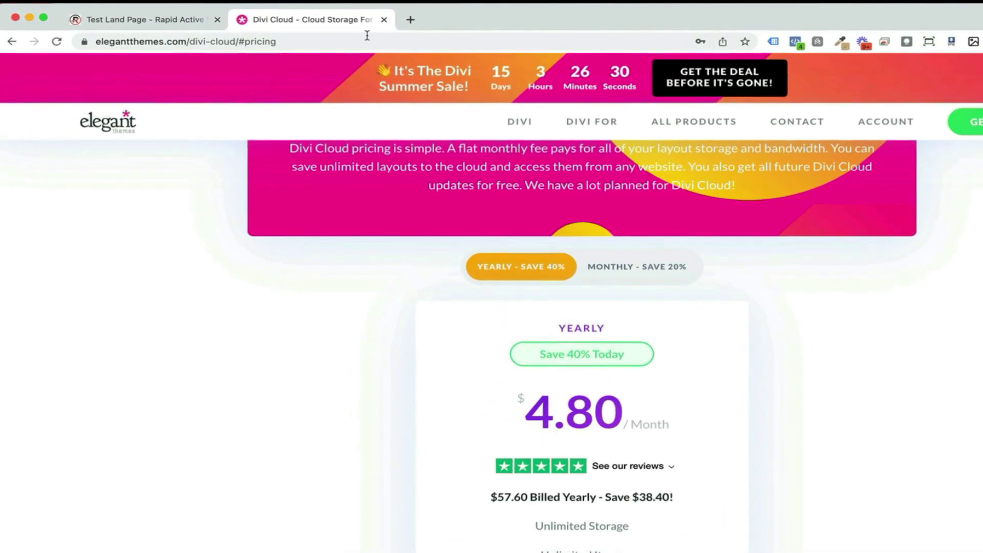
Step: Load dentistaxis.com and go to its wp-admin dashboard
{"action": "left_click", "coordinate": [373, 37]}
{"action": "type", "text": "dentistaxis.com"}
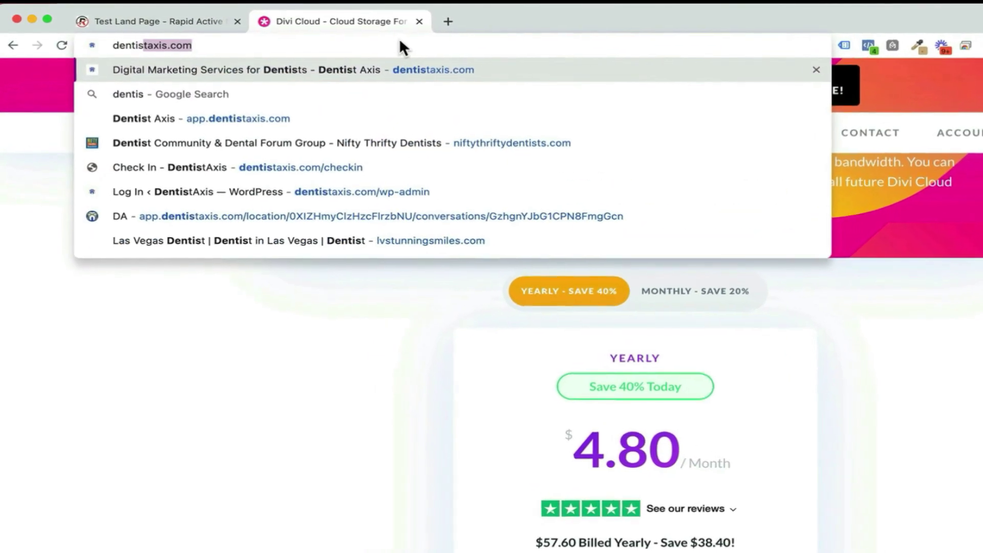
{"action": "key", "text": "Return"}
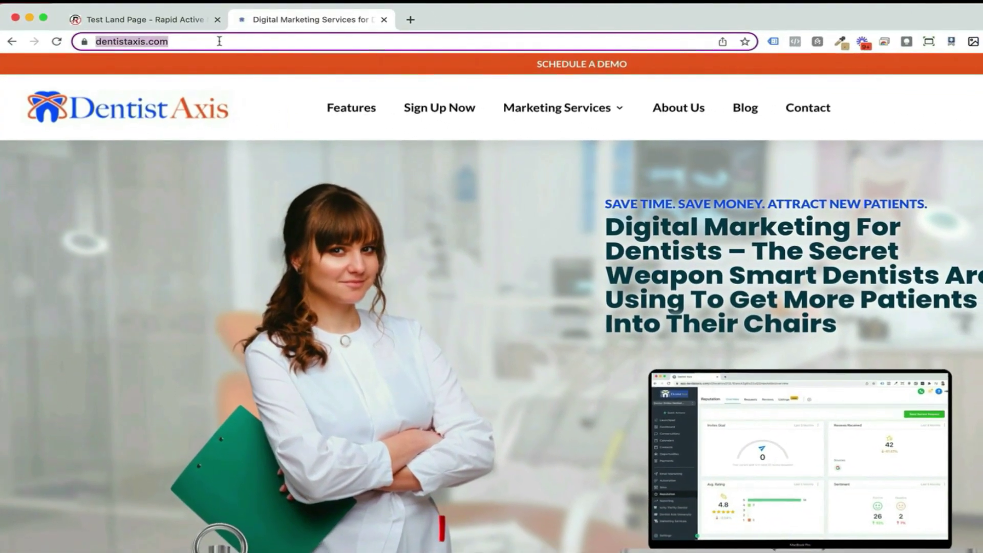
{"action": "left_click", "coordinate": [225, 42]}
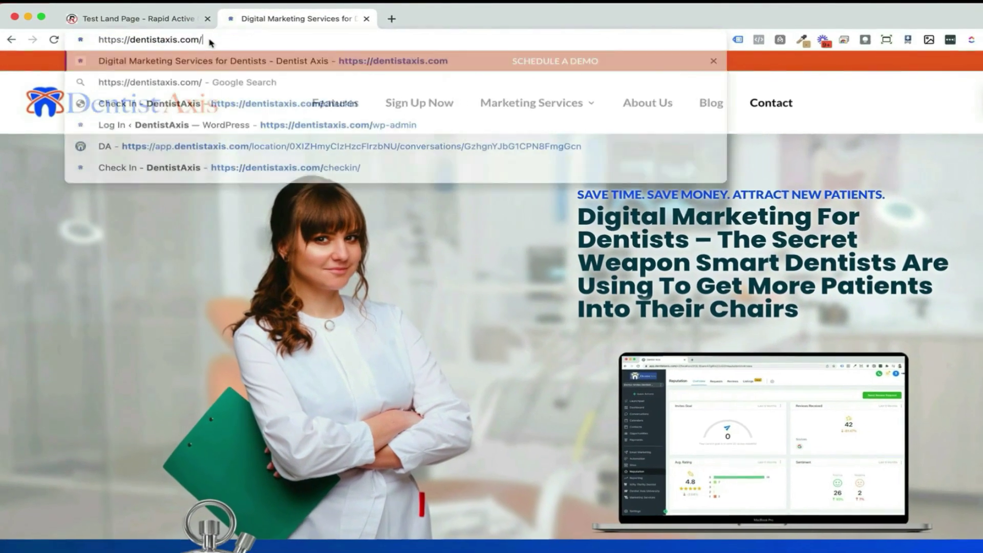
{"action": "type", "text": "wp-admin"}
{"action": "key", "text": "Return"}
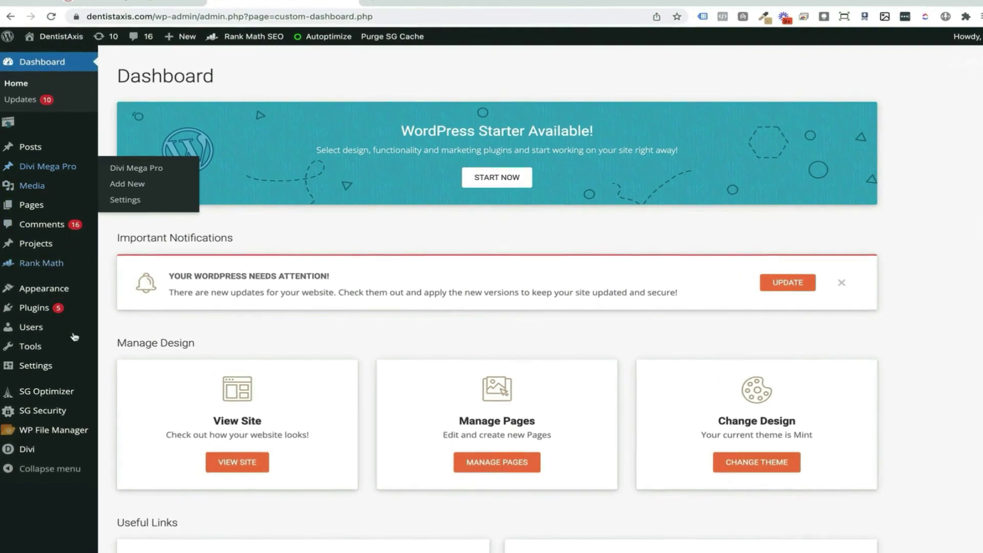
{"action": "mouse_move", "coordinate": [128, 210]}
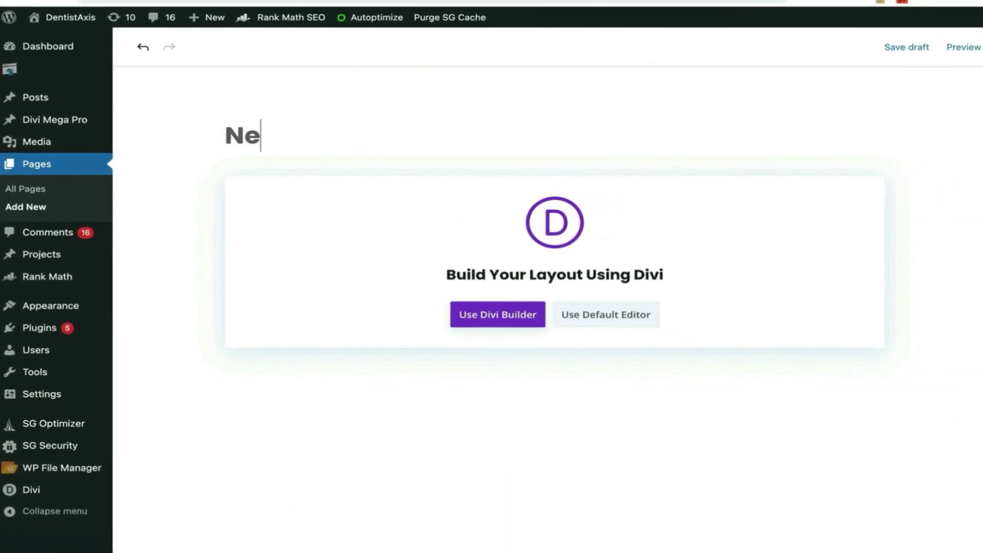
Step: Finish the title 'New Landing Page', publish the page and close the post-publish panel
{"action": "type", "text": "g Page"}
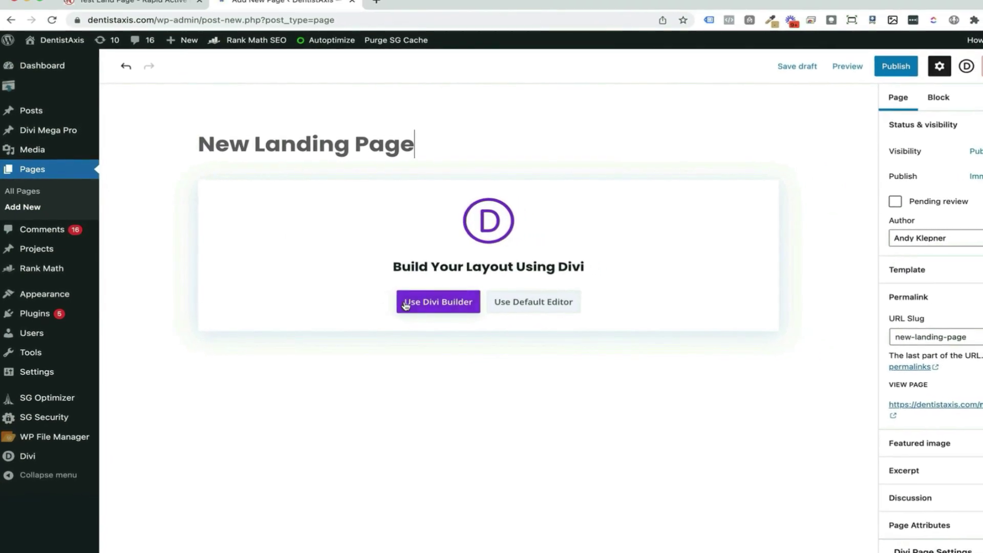
{"action": "left_click", "coordinate": [871, 72]}
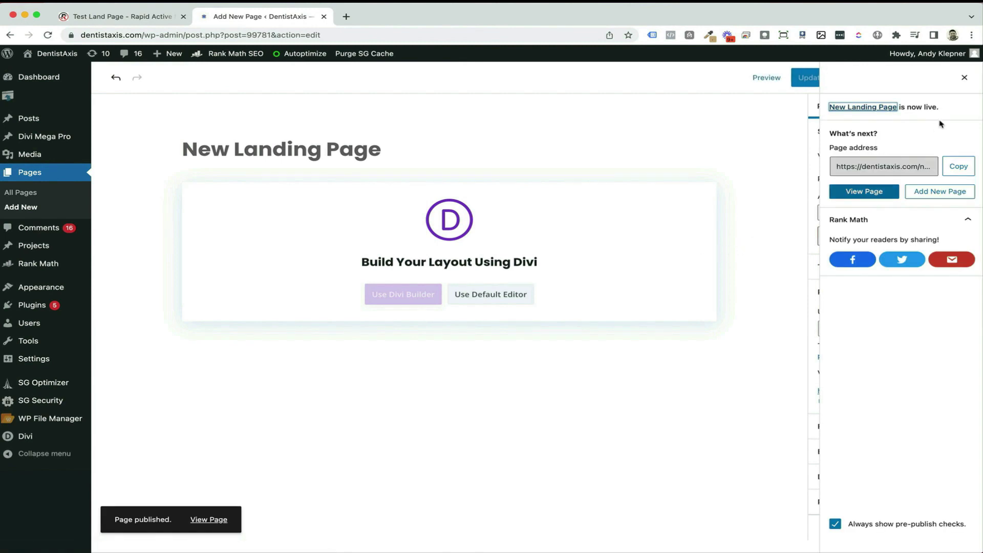
{"action": "left_click", "coordinate": [965, 81]}
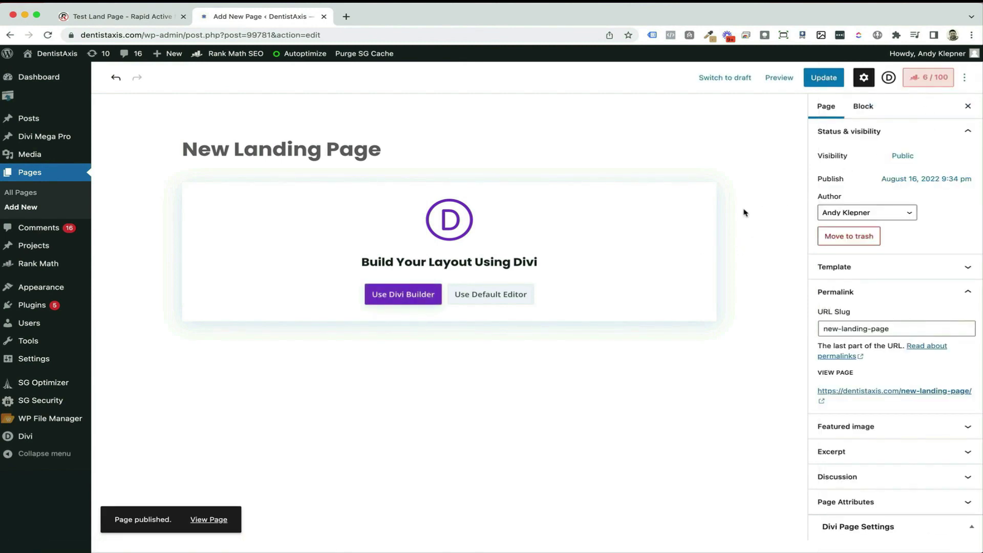
{"action": "left_click", "coordinate": [100, 55]}
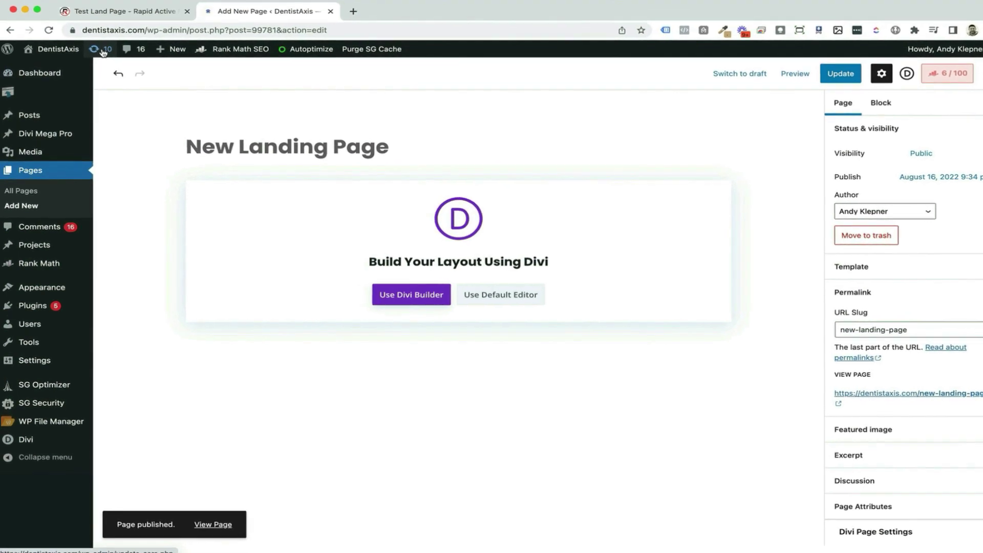
Step: Select the Divi theme and update it from 4.14.8 to 4.18
{"action": "scroll", "coordinate": [194, 190], "scroll_direction": "down", "scroll_amount": 12}
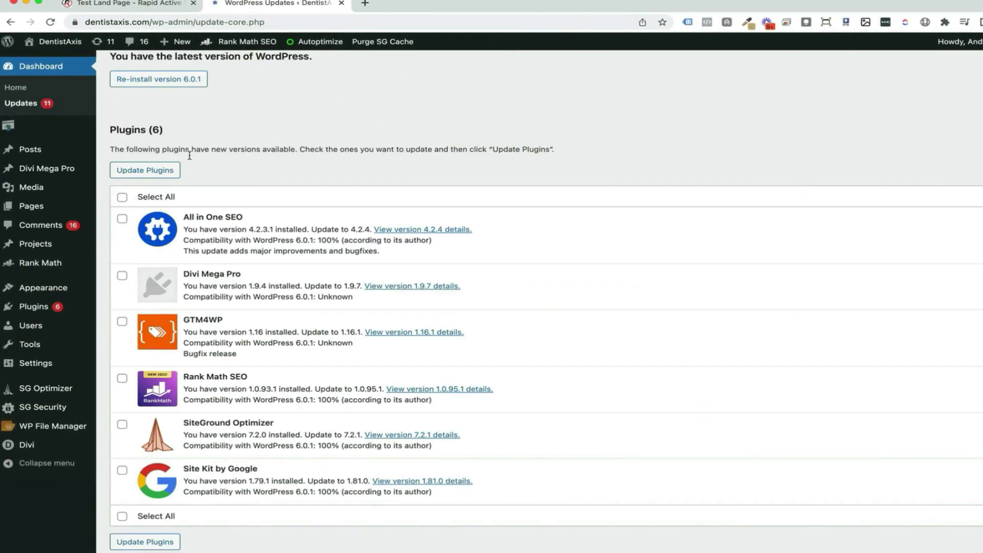
{"action": "left_click", "coordinate": [123, 442]}
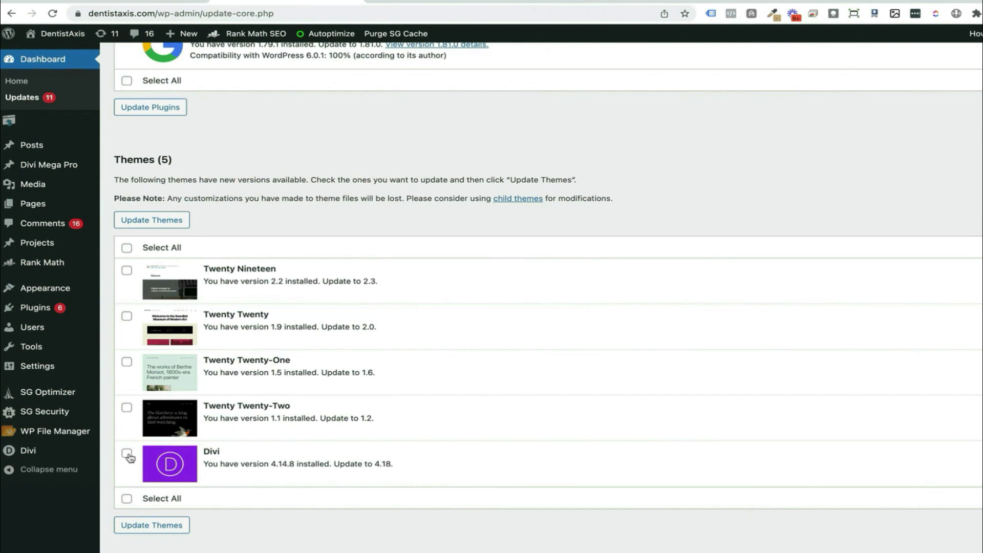
{"action": "left_click", "coordinate": [151, 527]}
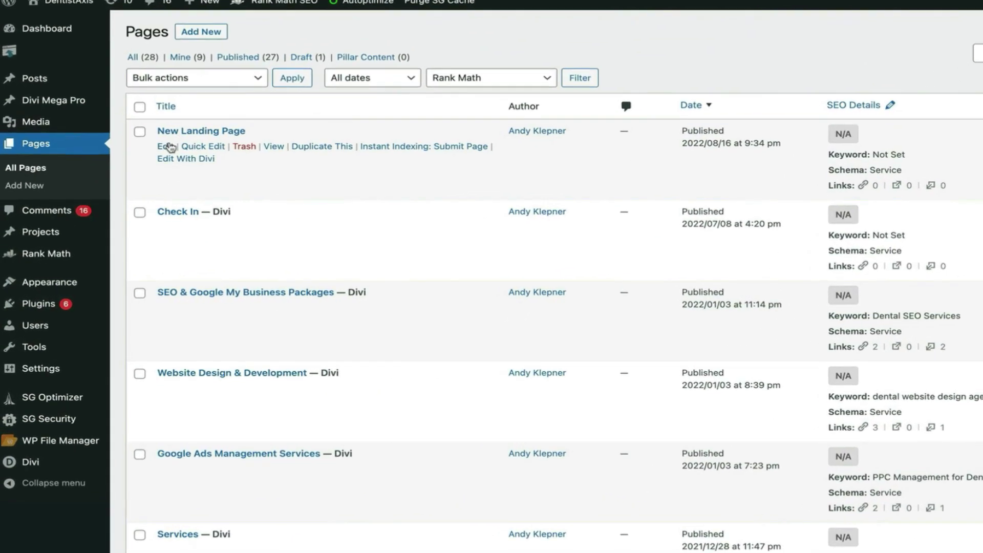
Step: Open New Landing Page in the Divi visual builder and show the premade layout library
{"action": "left_click", "coordinate": [288, 142]}
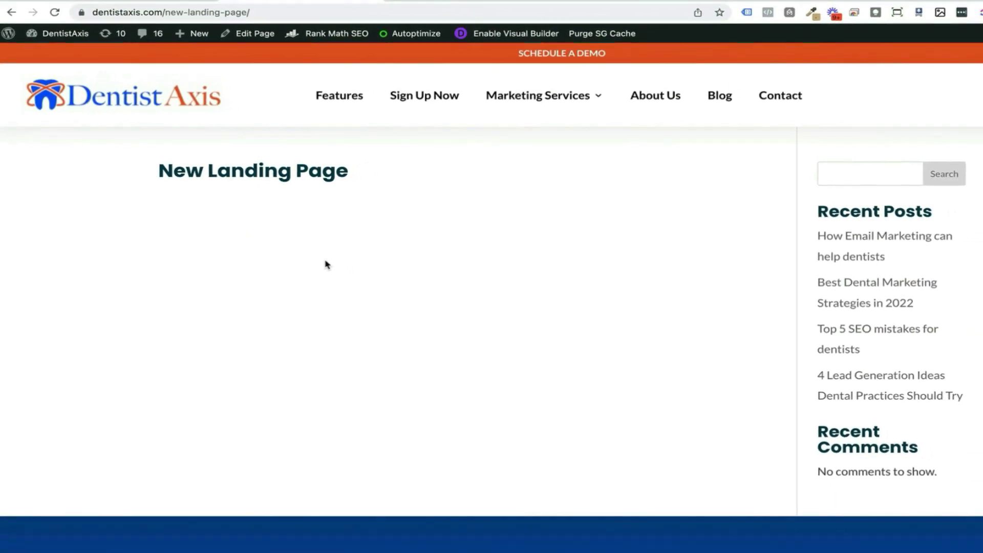
{"action": "left_click", "coordinate": [495, 36]}
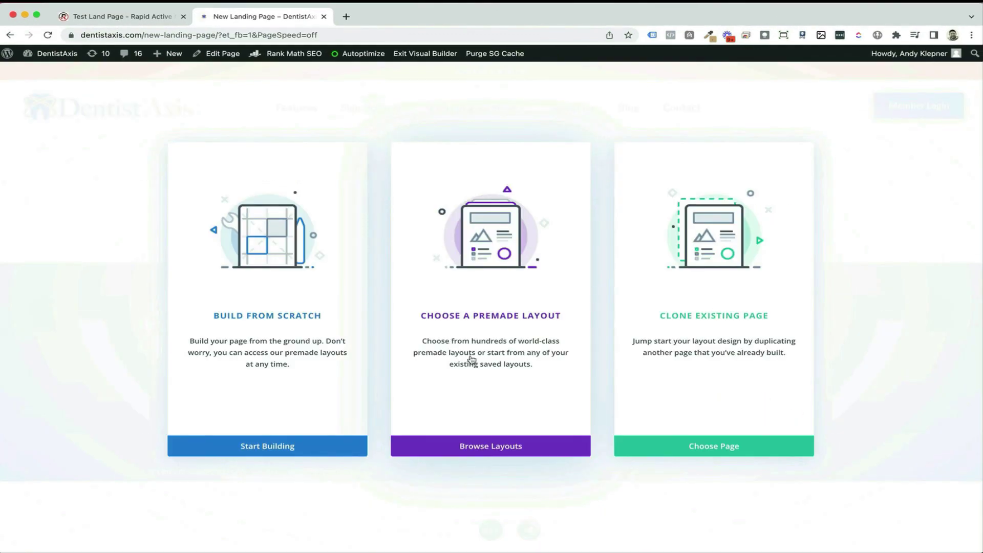
{"action": "left_click", "coordinate": [472, 359]}
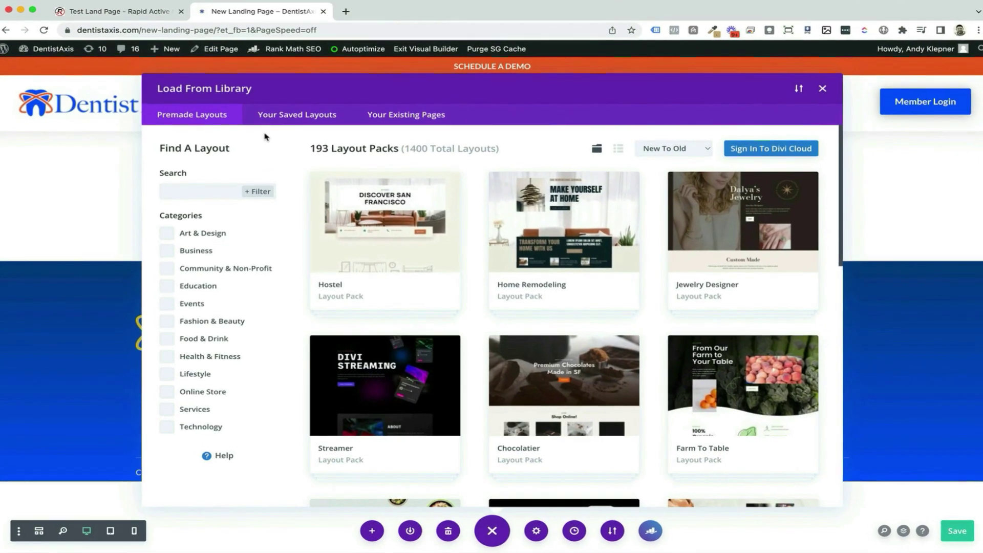
Step: Sign in to Divi Cloud from Your Saved Layouts and apply the RAM Landing Page layout
{"action": "left_click", "coordinate": [282, 114]}
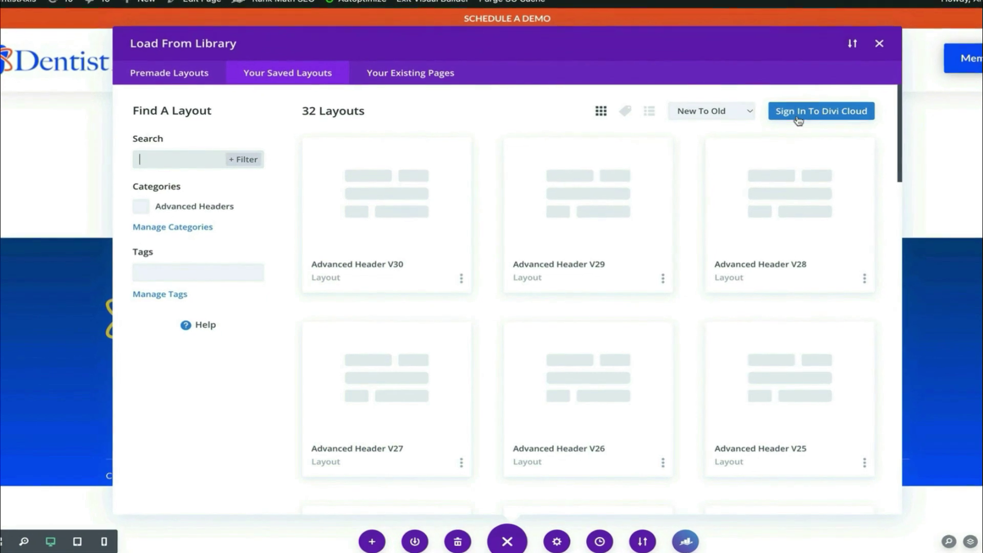
{"action": "left_click", "coordinate": [797, 115]}
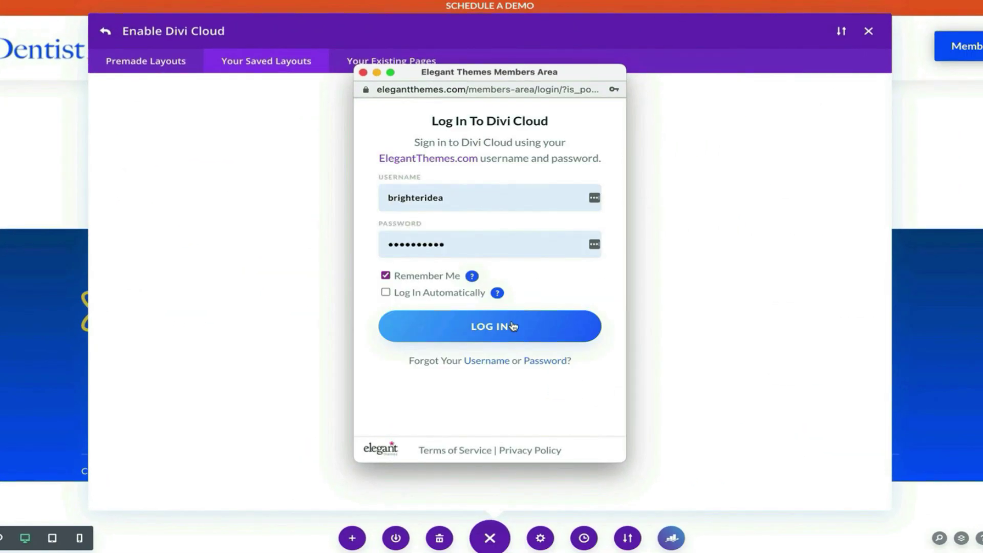
{"action": "left_click", "coordinate": [513, 326]}
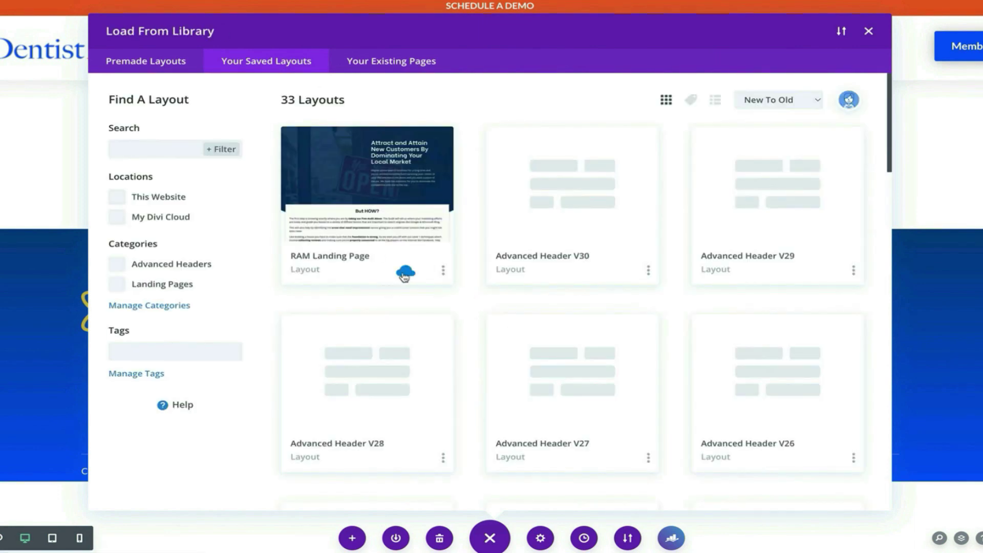
{"action": "left_click", "coordinate": [444, 271]}
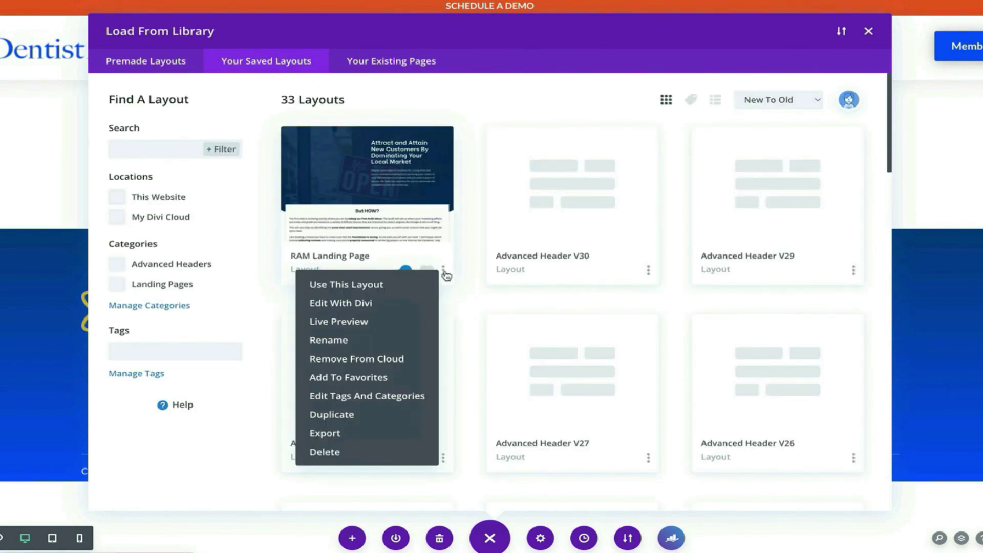
{"action": "left_click", "coordinate": [377, 289]}
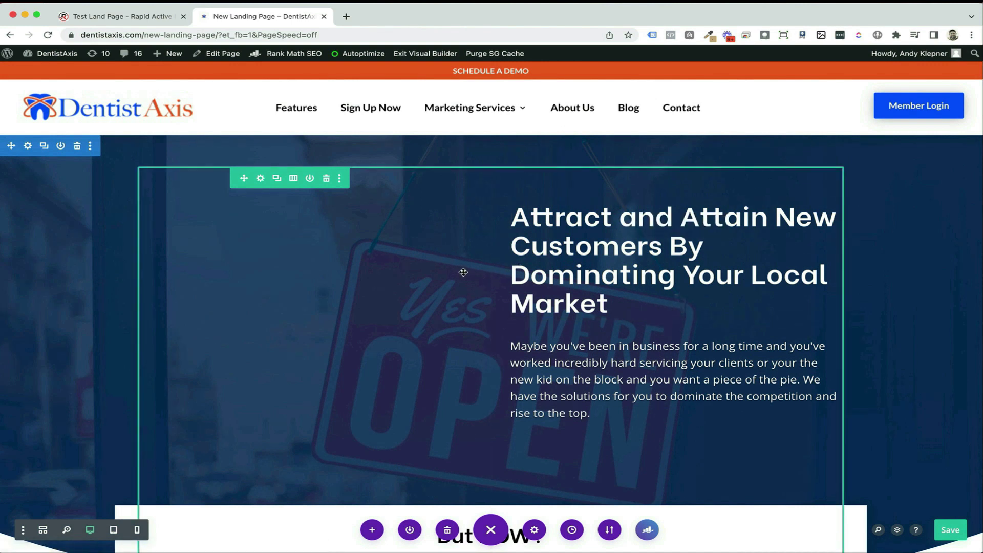
{"action": "scroll", "coordinate": [464, 272], "scroll_direction": "down", "scroll_amount": 10}
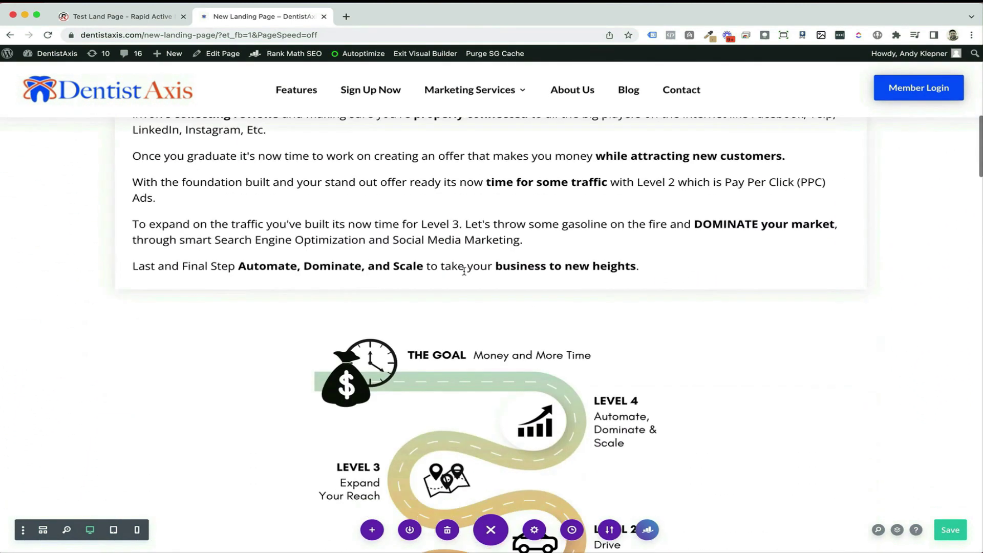
{"action": "scroll", "coordinate": [464, 272], "scroll_direction": "down", "scroll_amount": 5}
{"action": "scroll", "coordinate": [465, 271], "scroll_direction": "up", "scroll_amount": 1}
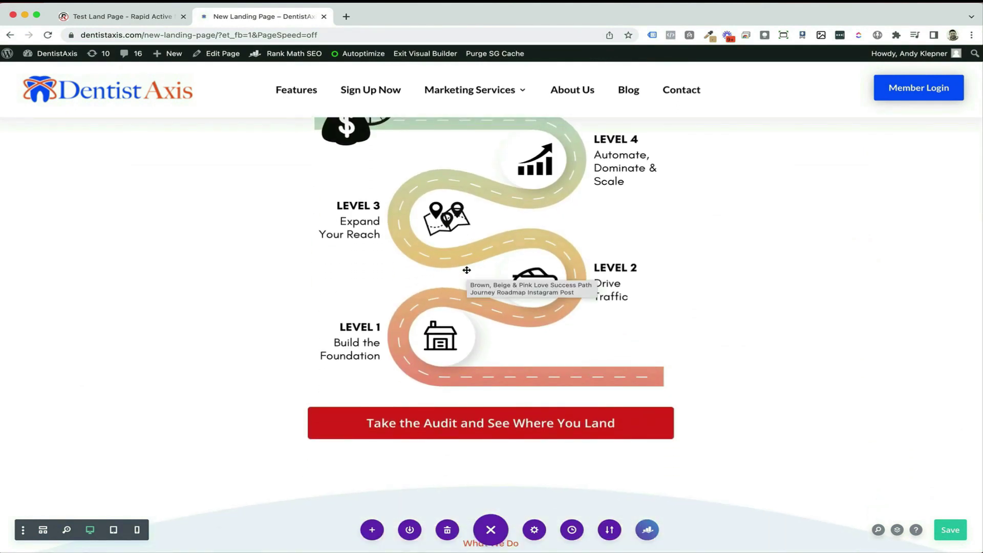
{"action": "scroll", "coordinate": [466, 270], "scroll_direction": "up", "scroll_amount": 15}
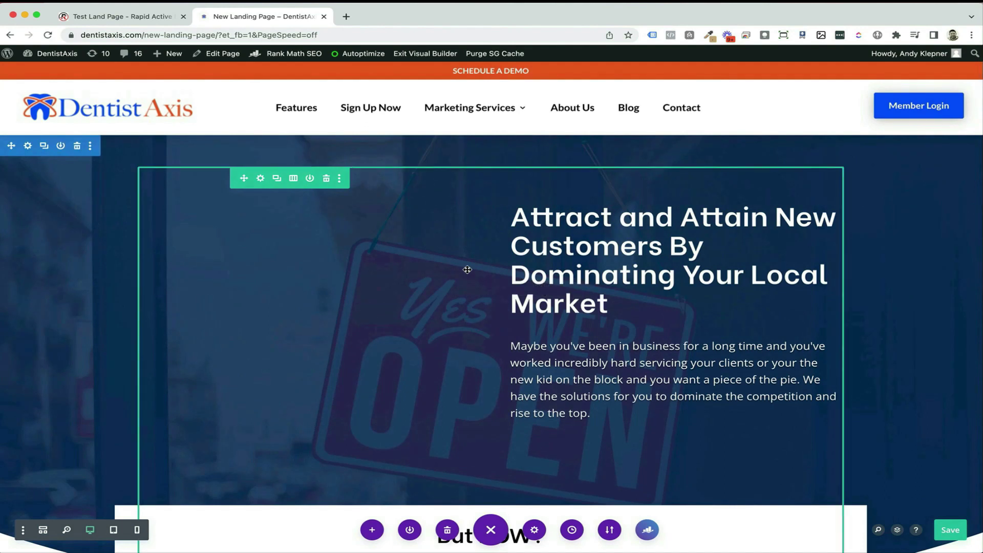